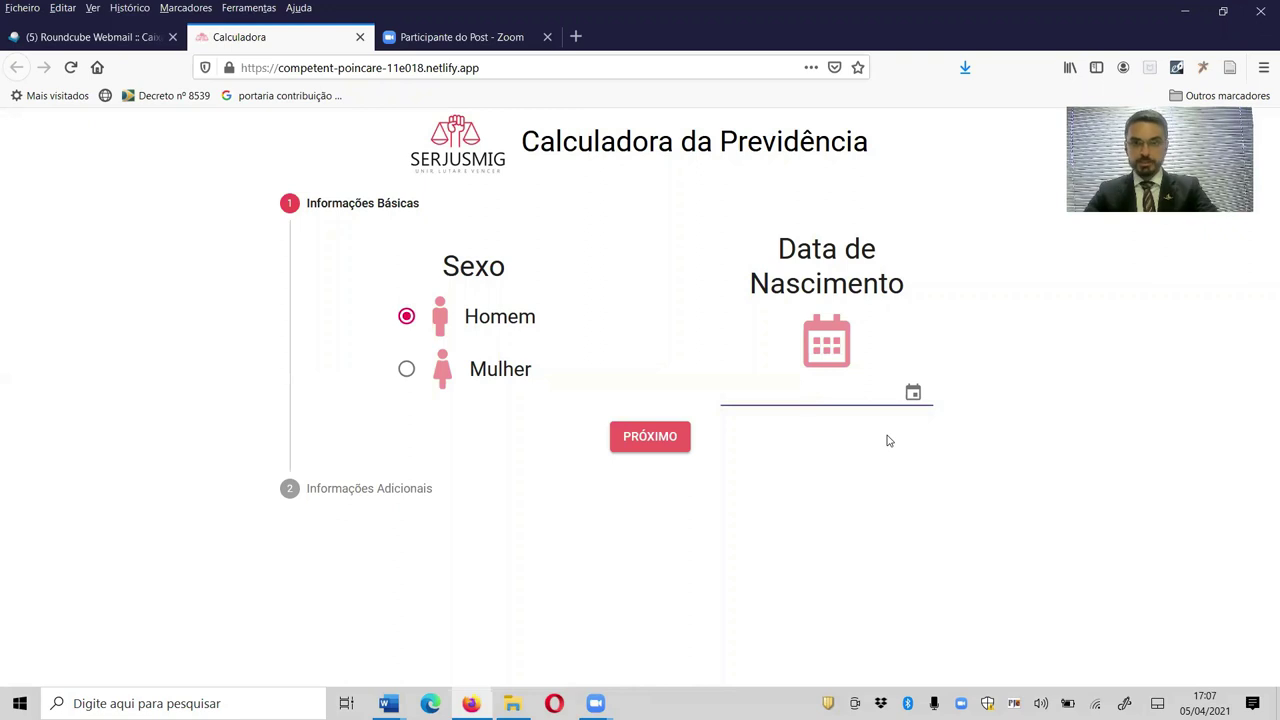
Enter the date of birth and continue to the additional information.
{"action": "type", "text": "05/0"}
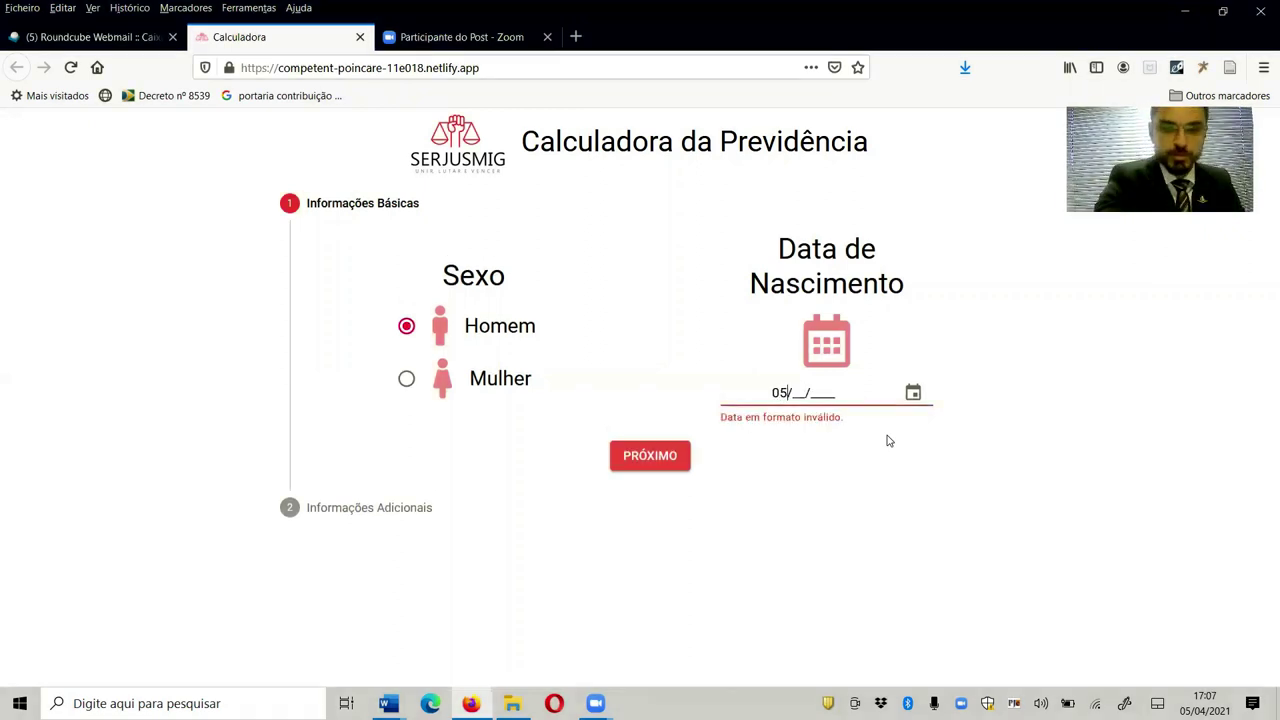
{"action": "type", "text": "8/1986"}
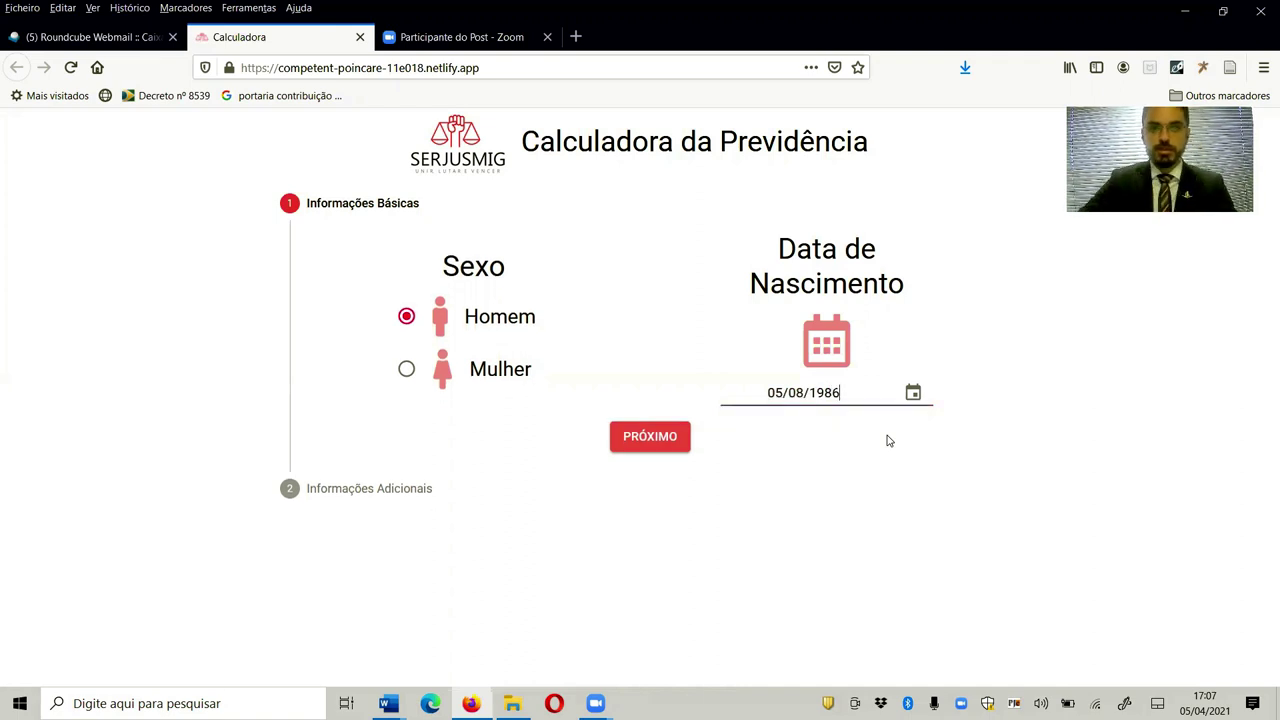
{"action": "left_click", "coordinate": [651, 443]}
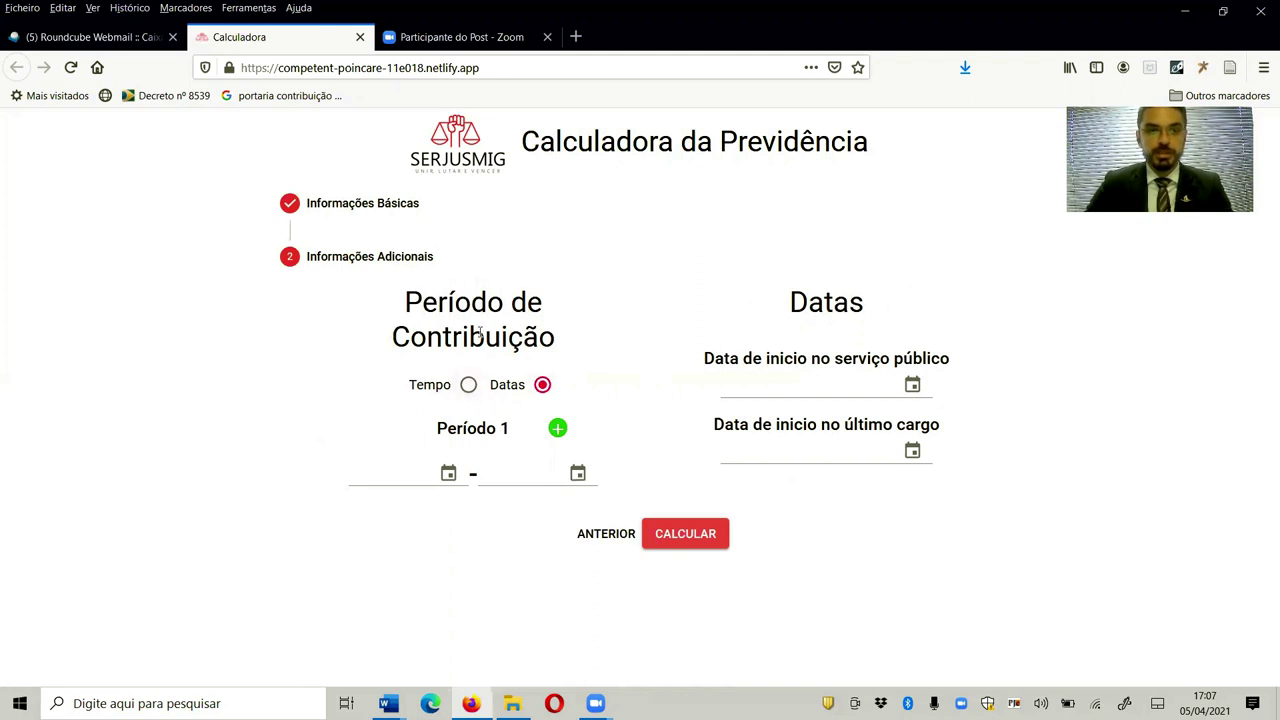
Enter the contribution period as a total time of 24 years and 10 months.
{"action": "left_click", "coordinate": [468, 384]}
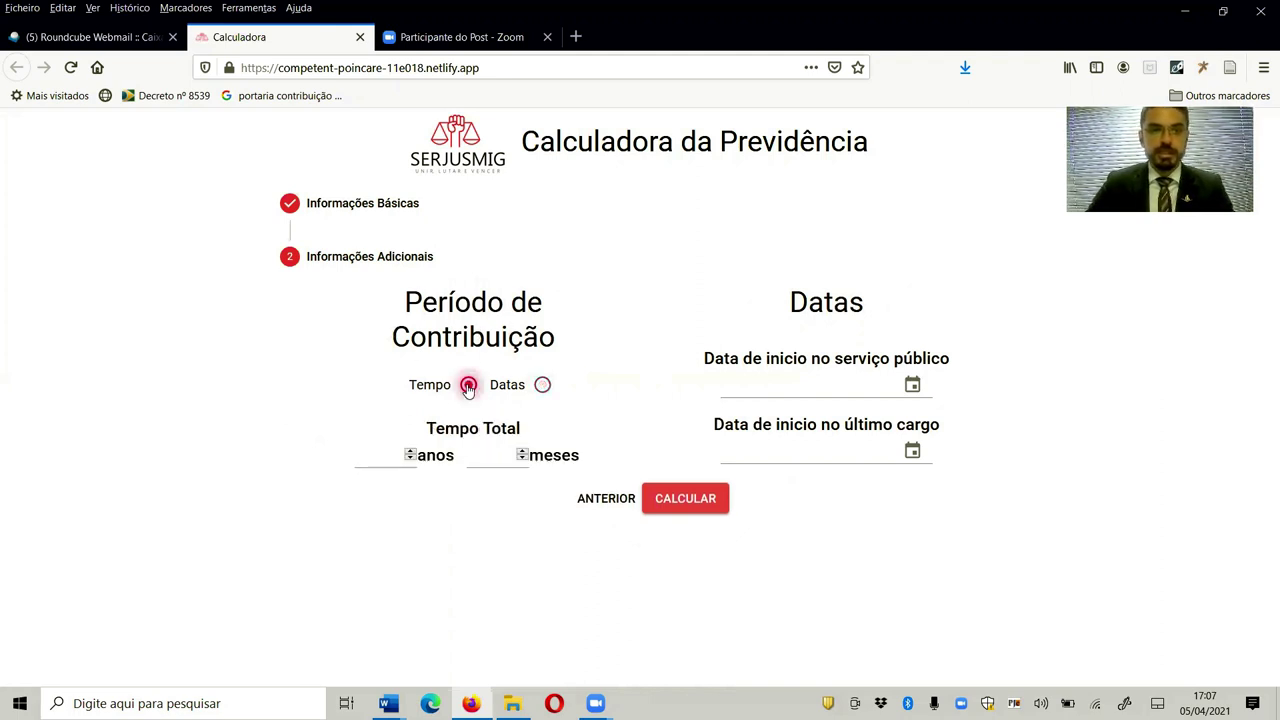
{"action": "left_click", "coordinate": [390, 461]}
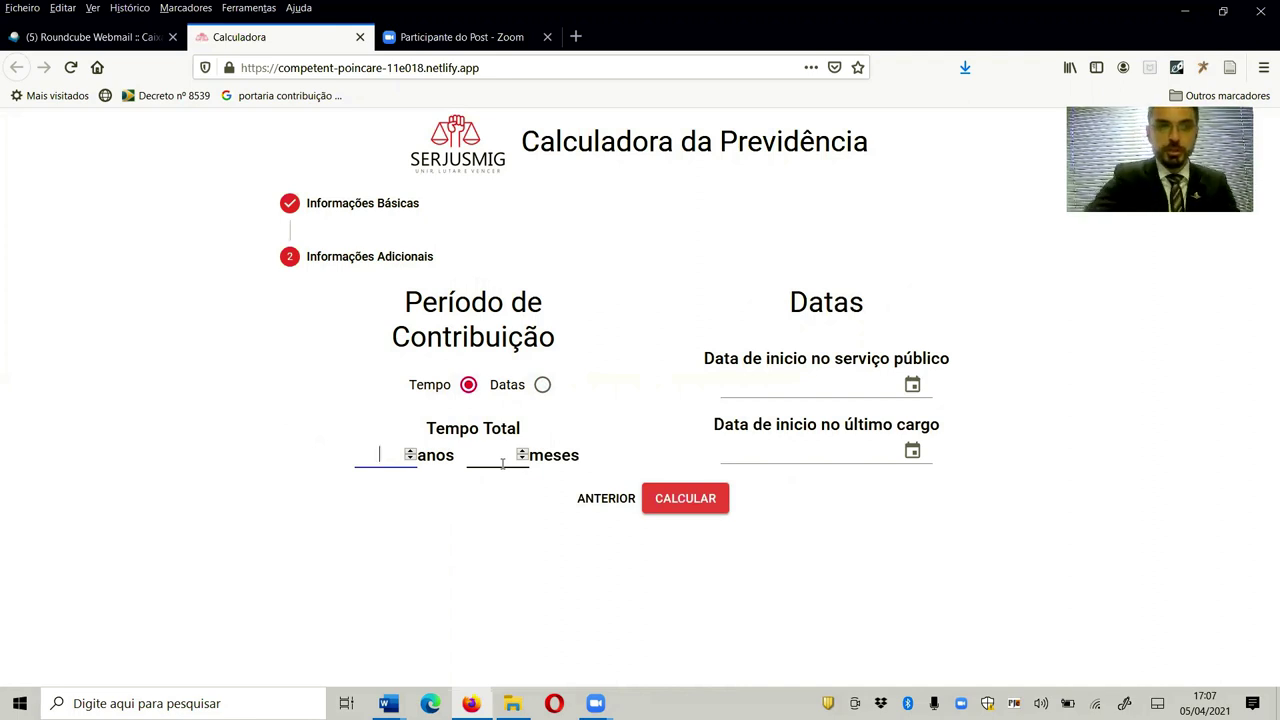
{"action": "type", "text": "24"}
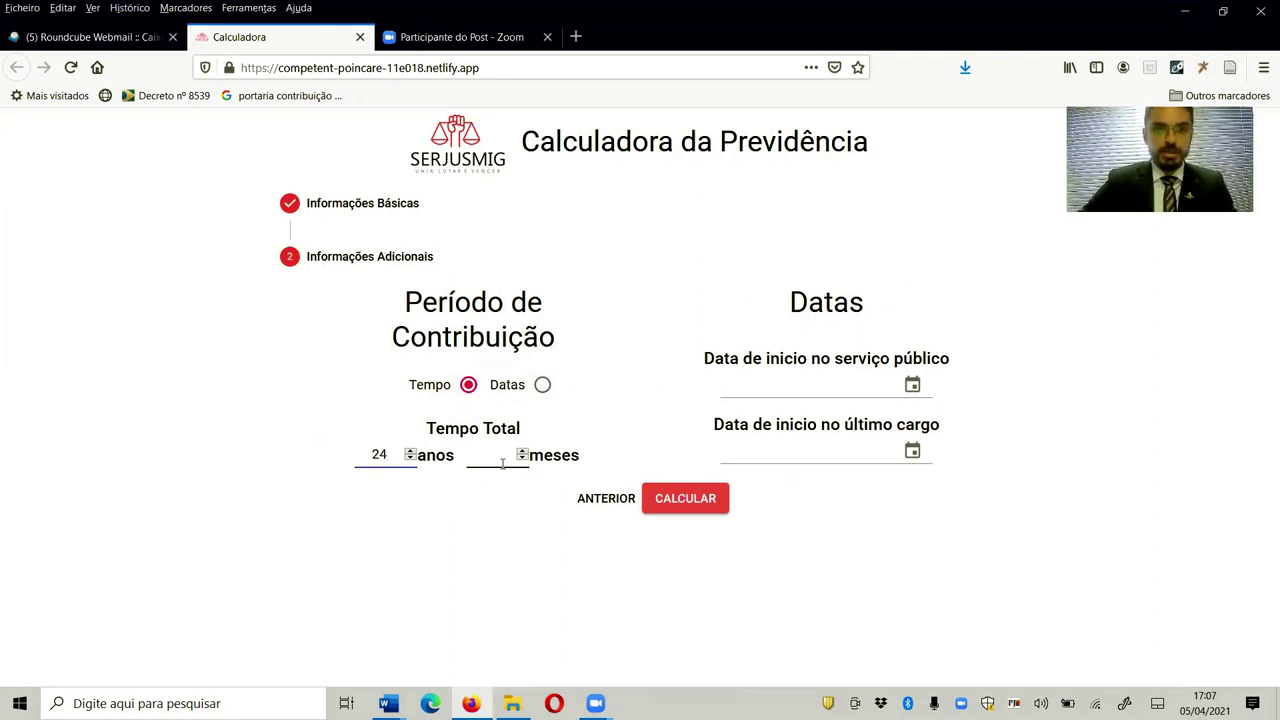
{"action": "type", "text": "1"}
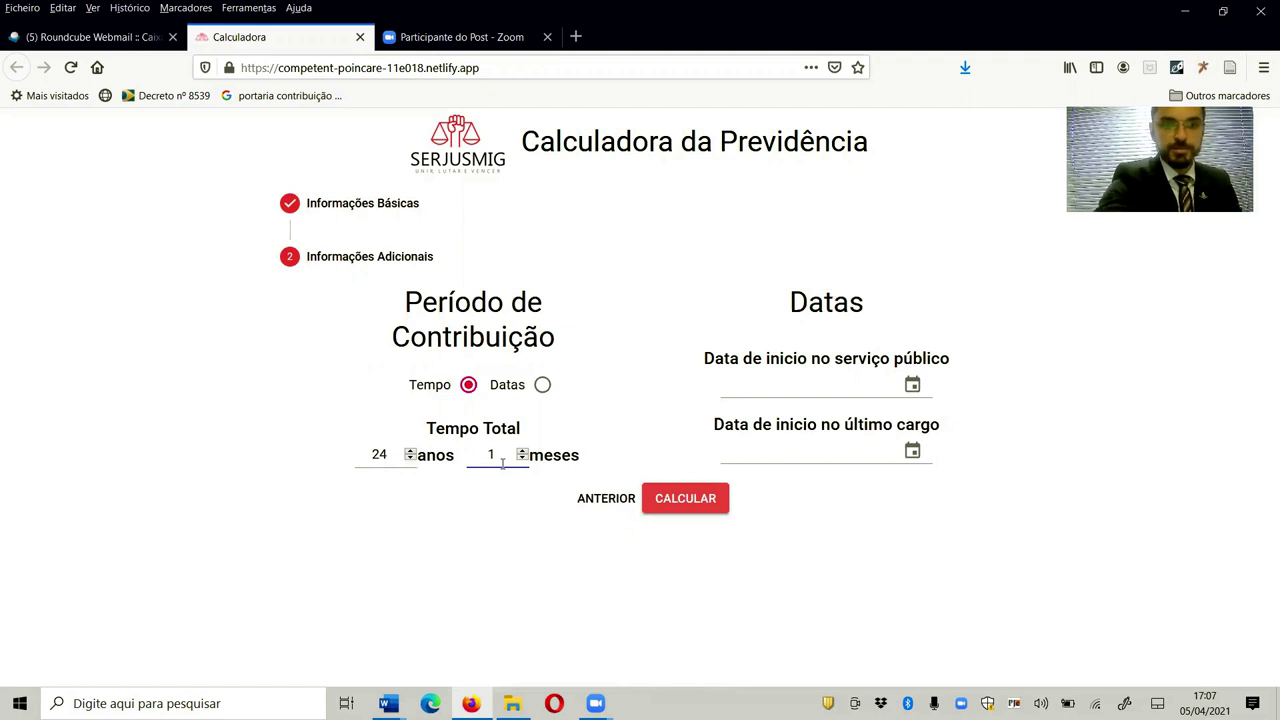
{"action": "type", "text": "0"}
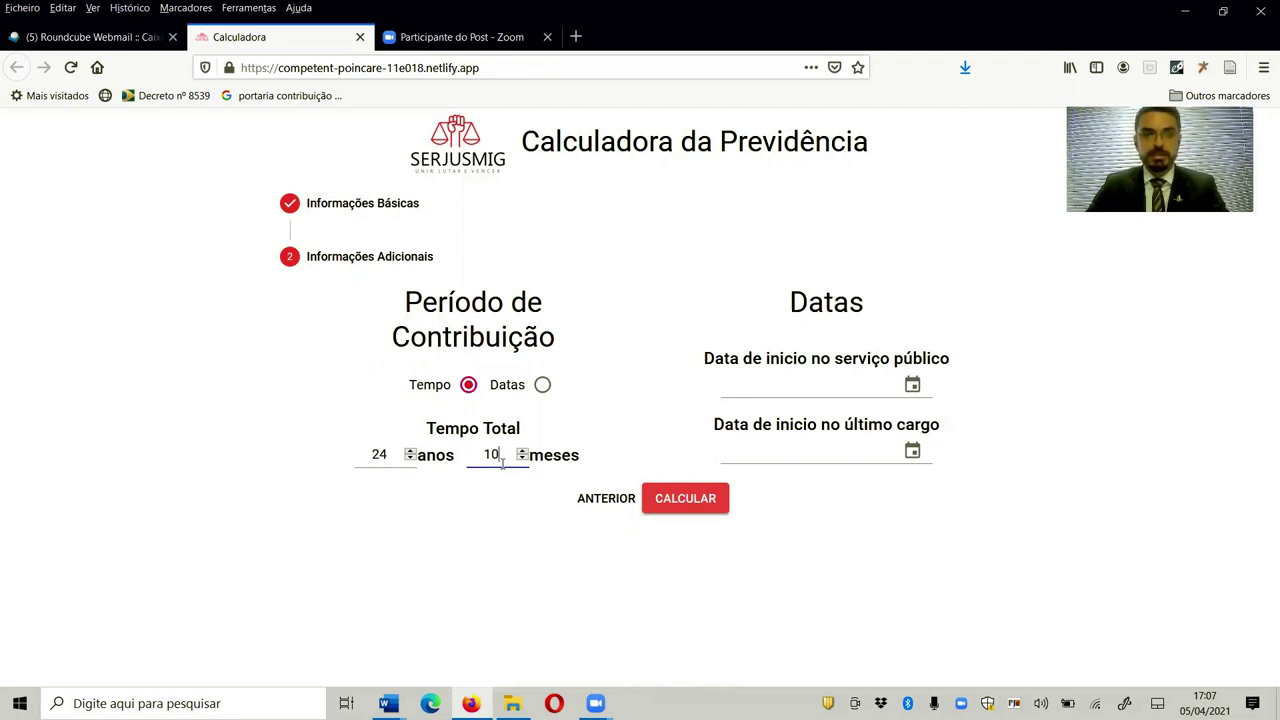
Switch the contribution period to dates and set Período 1 from 01/02/1997 to 05/04/2021.
{"action": "left_click", "coordinate": [542, 386]}
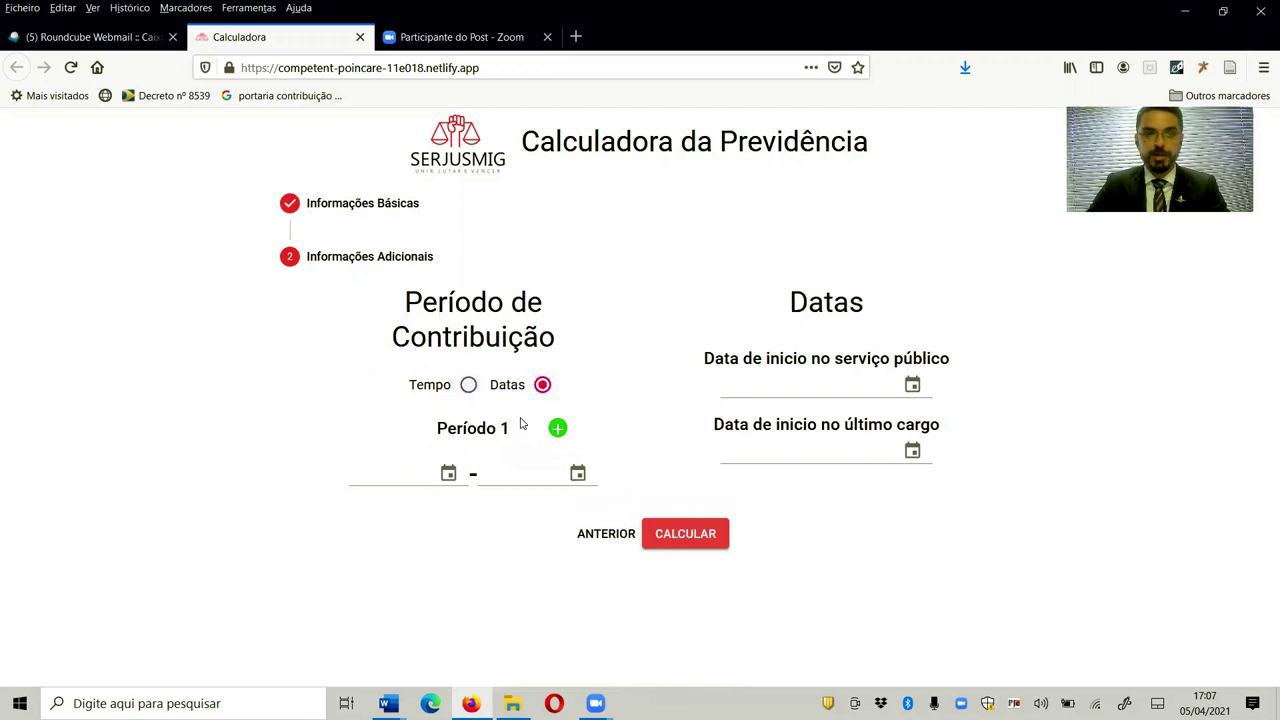
{"action": "left_click", "coordinate": [410, 472]}
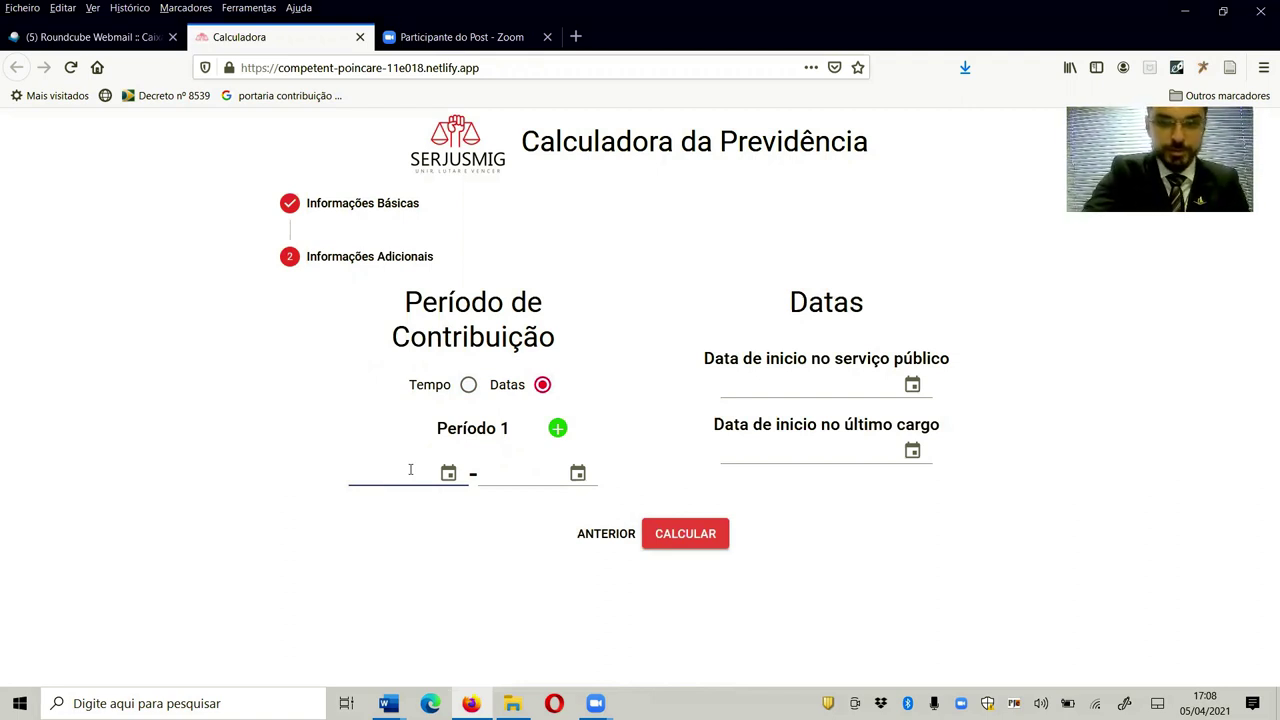
{"action": "type", "text": "01/02/"}
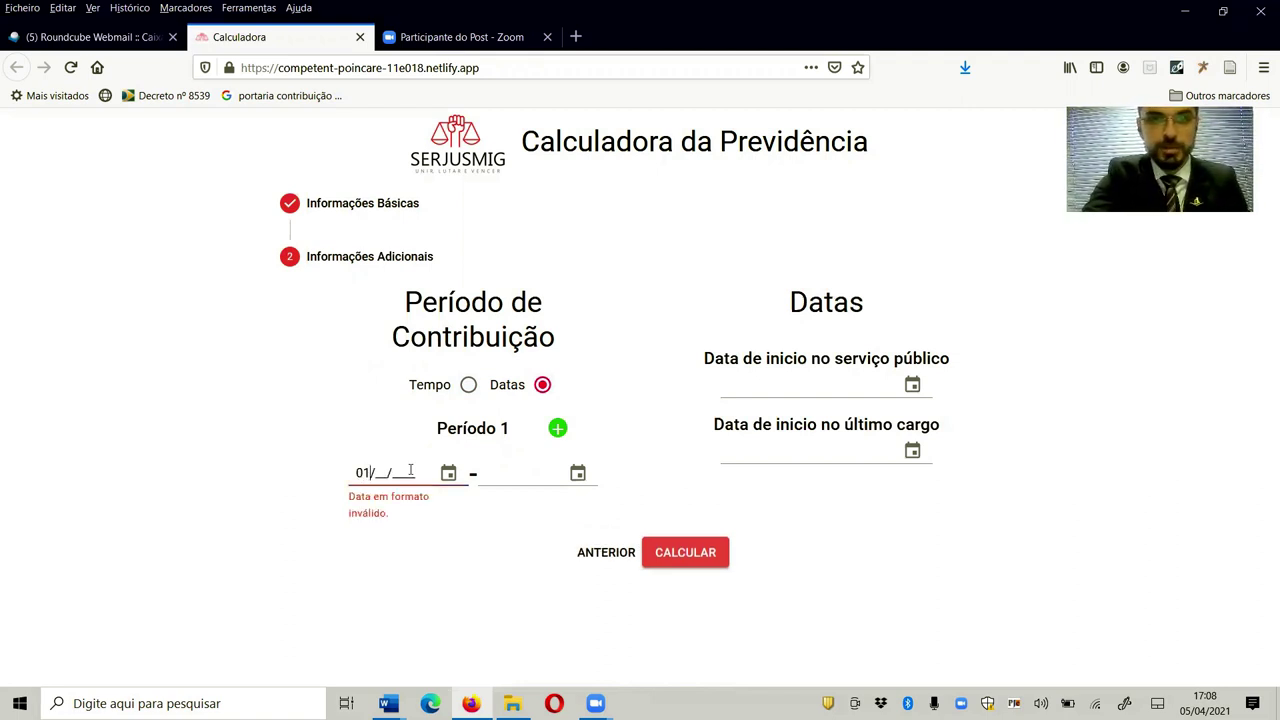
{"action": "type", "text": "1997"}
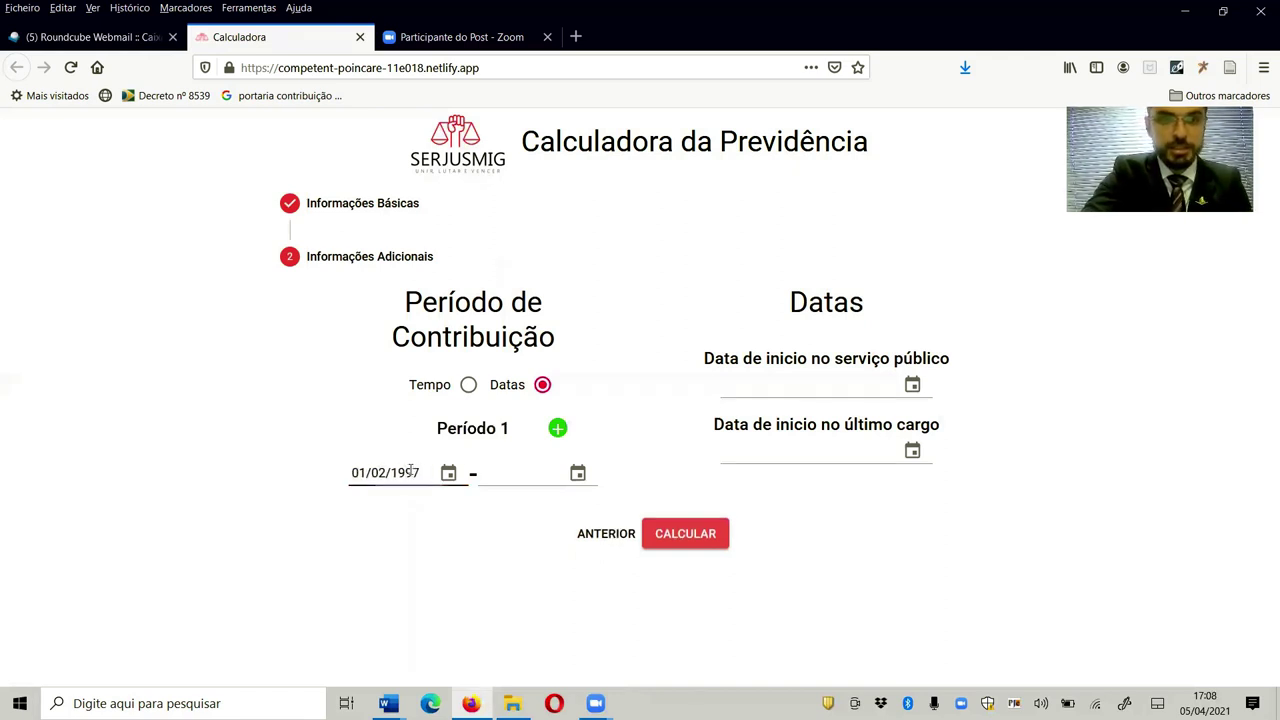
{"action": "key", "text": "Tab"}
{"action": "left_click", "coordinate": [515, 472]}
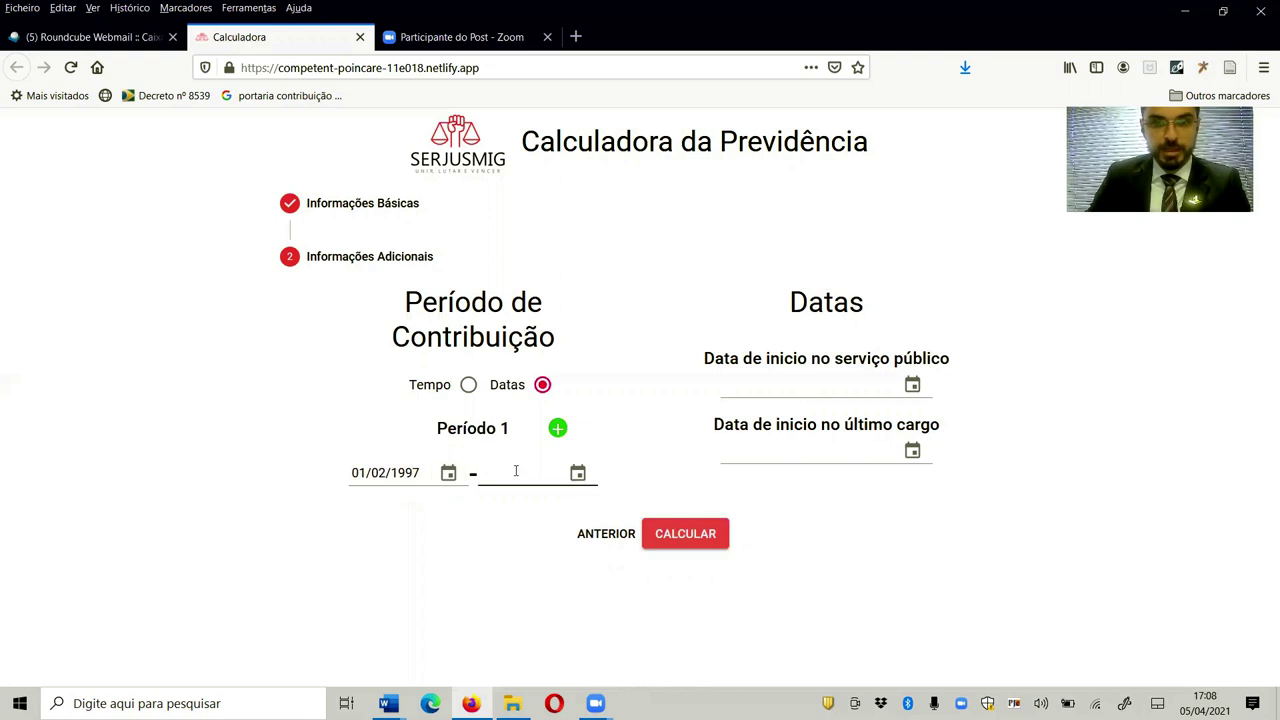
{"action": "type", "text": "05/"}
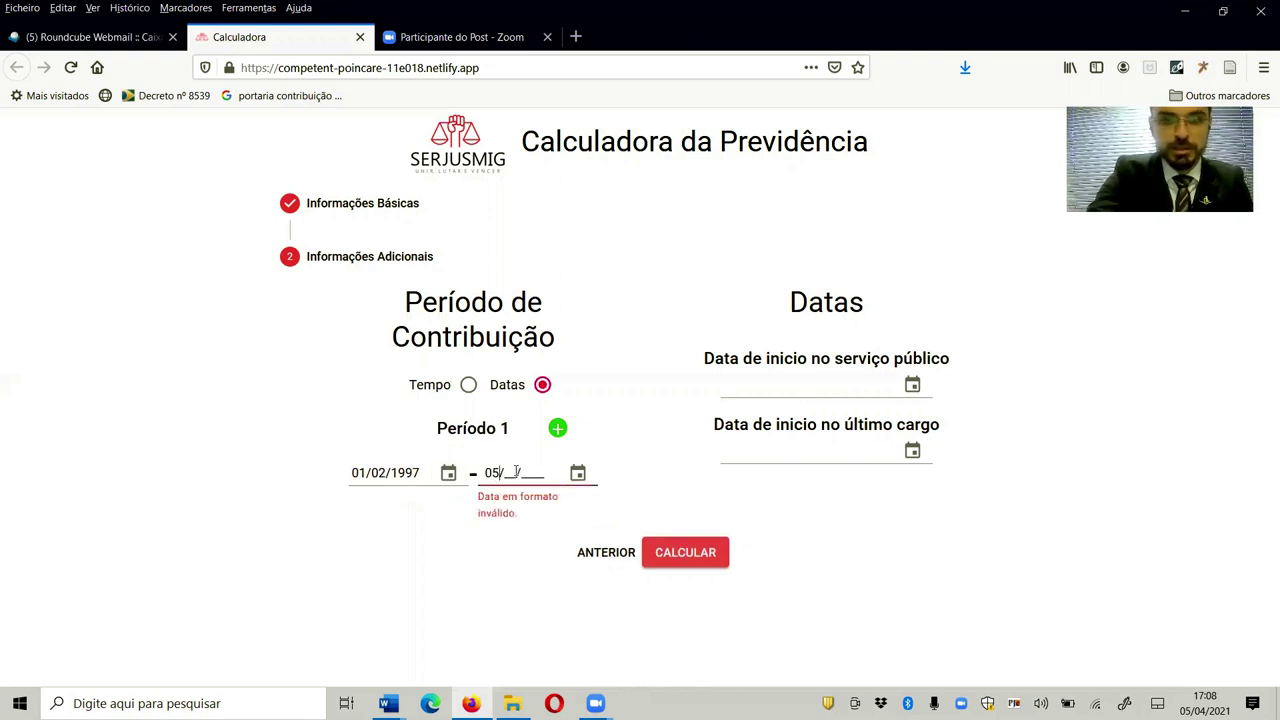
{"action": "type", "text": "04/"}
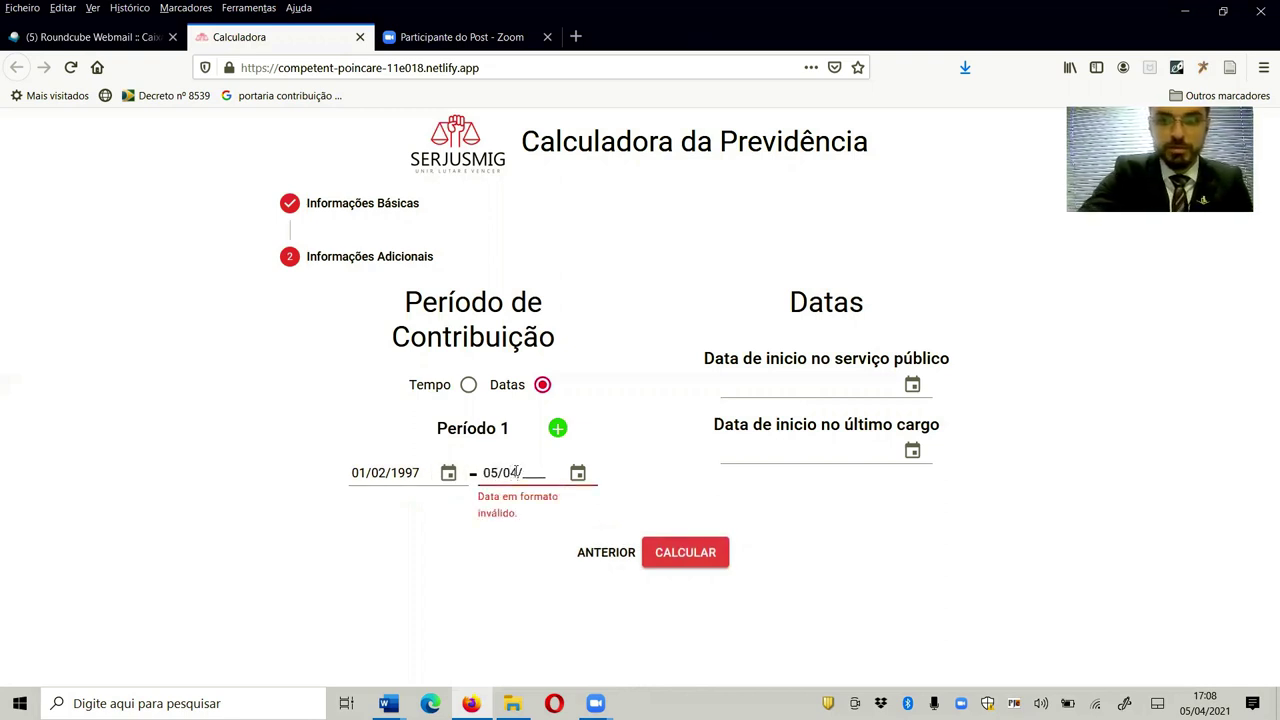
{"action": "type", "text": "2021"}
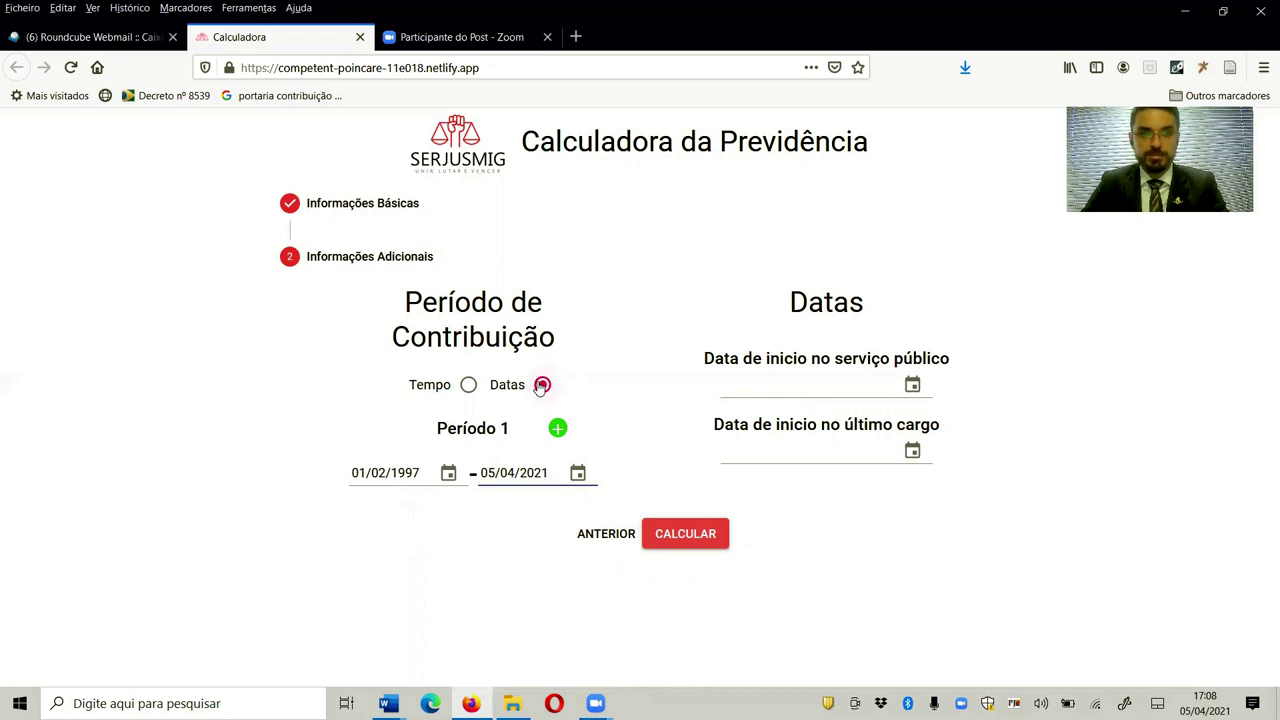
Add two more empty contribution periods, Período 2 and Período 3.
{"action": "left_click", "coordinate": [557, 430]}
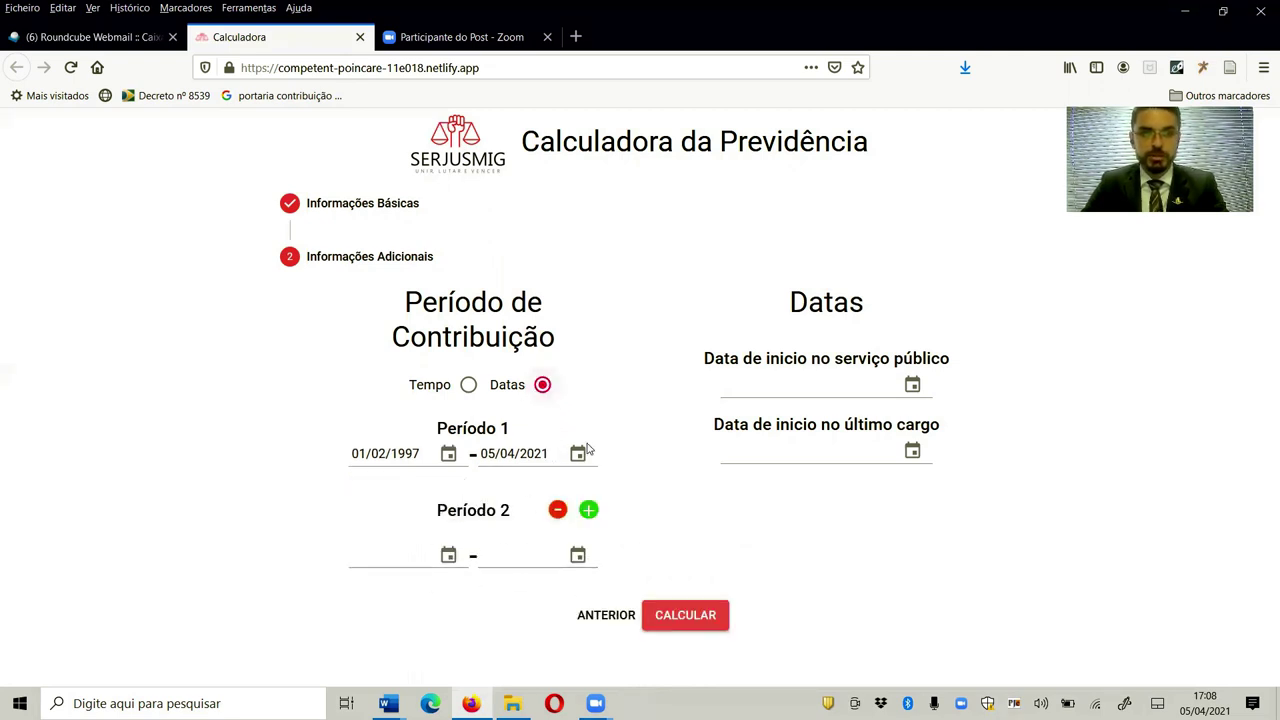
{"action": "left_click", "coordinate": [589, 510]}
{"action": "scroll", "coordinate": [494, 509], "scroll_direction": "down", "scroll_amount": 1}
{"action": "scroll", "coordinate": [557, 523], "scroll_direction": "up", "scroll_amount": 1}
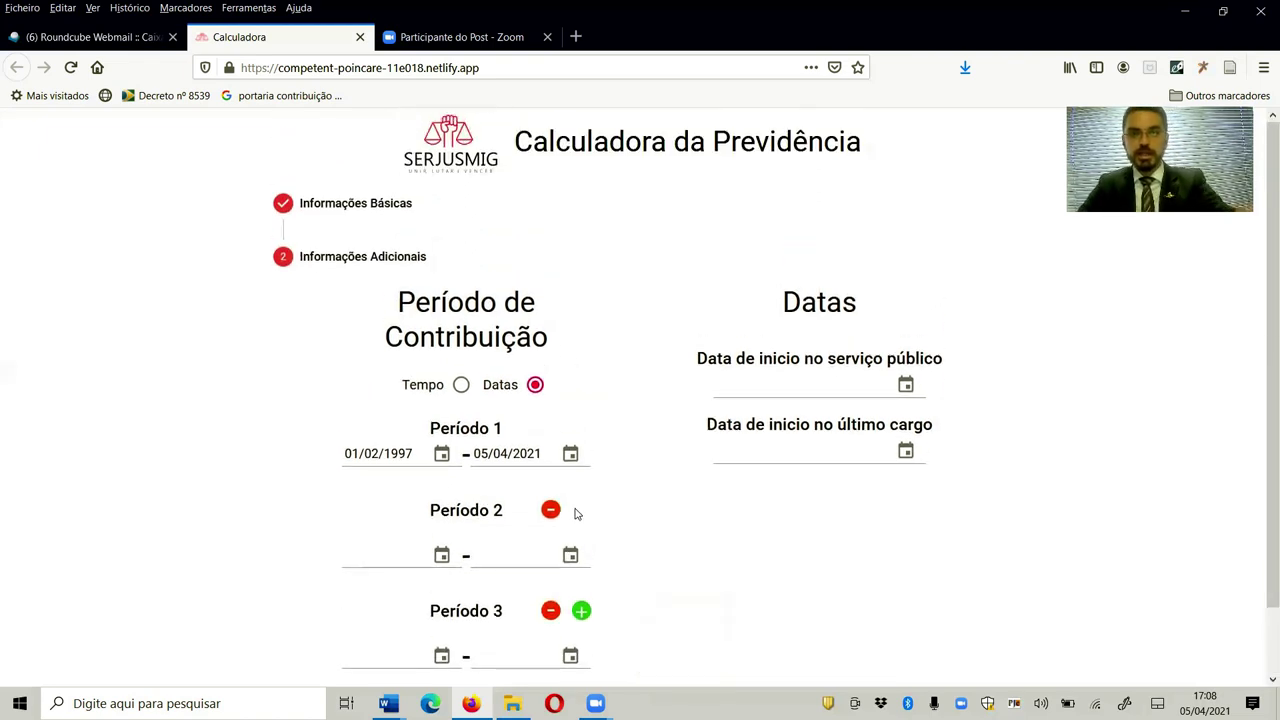
{"action": "scroll", "coordinate": [530, 537], "scroll_direction": "down", "scroll_amount": 1}
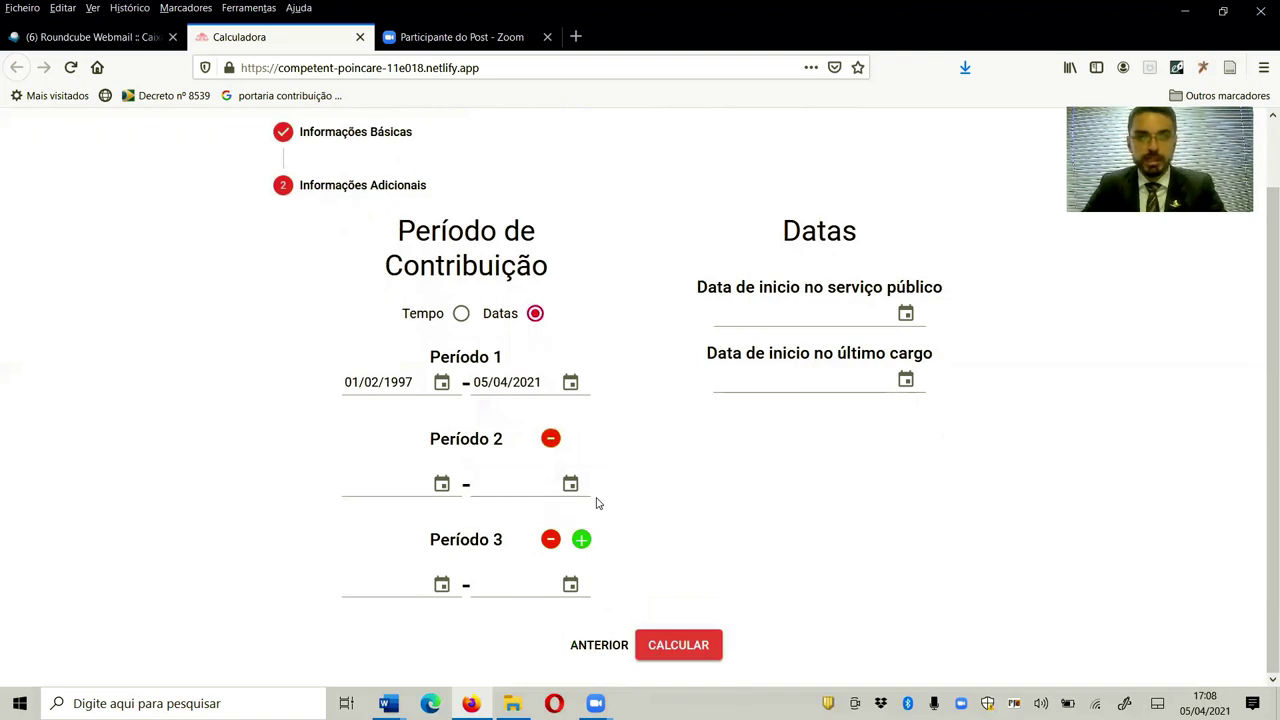
Switch the contribution period back to total time and highlight the years and months entry.
{"action": "left_click", "coordinate": [461, 313]}
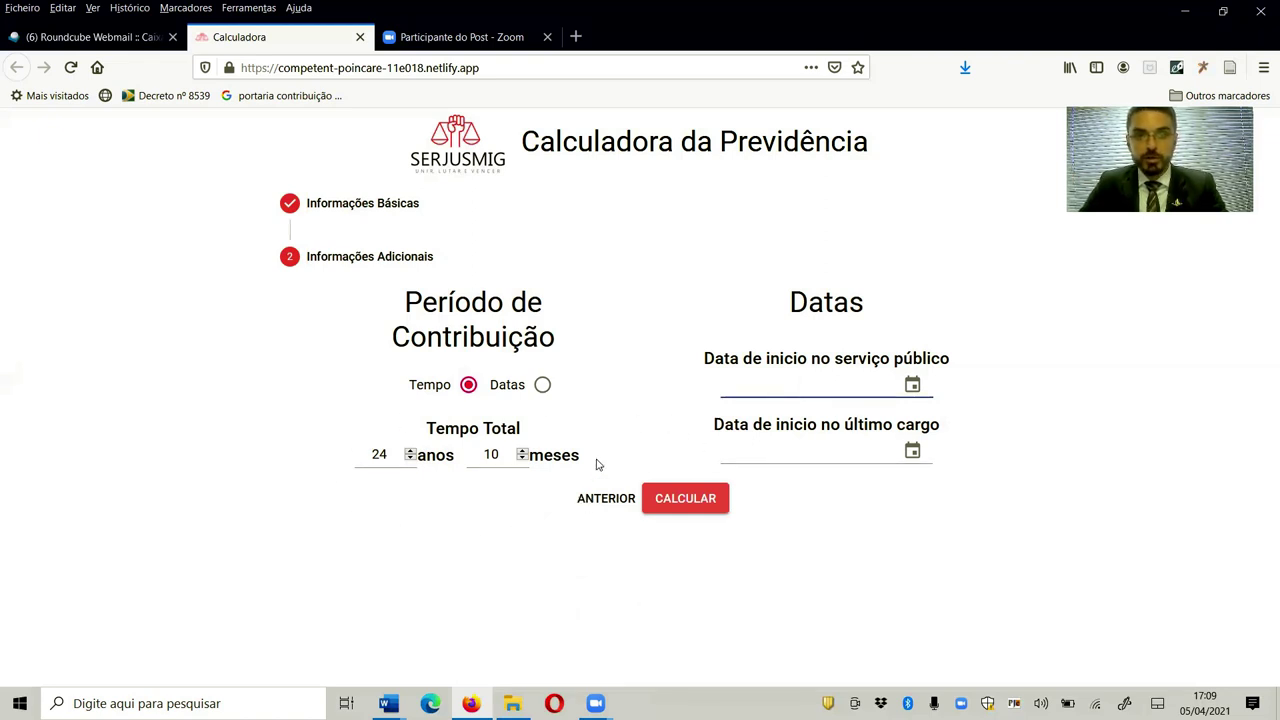
{"action": "left_click_drag", "start_coordinate": [427, 455], "coordinate": [581, 456]}
{"action": "left_click", "coordinate": [520, 528]}
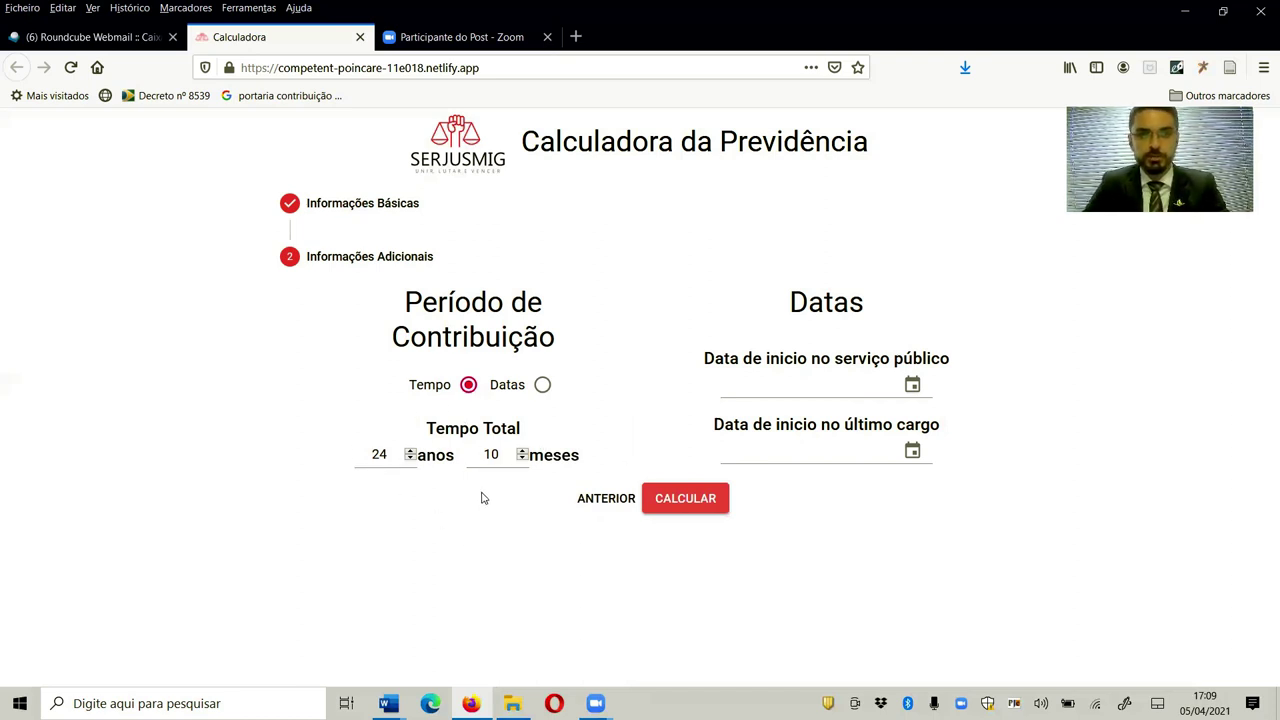
Set the public service start date to 01/02/1997 and the last position's start date to 01/02/2010, and calculate the retirement results.
{"action": "left_click", "coordinate": [869, 381]}
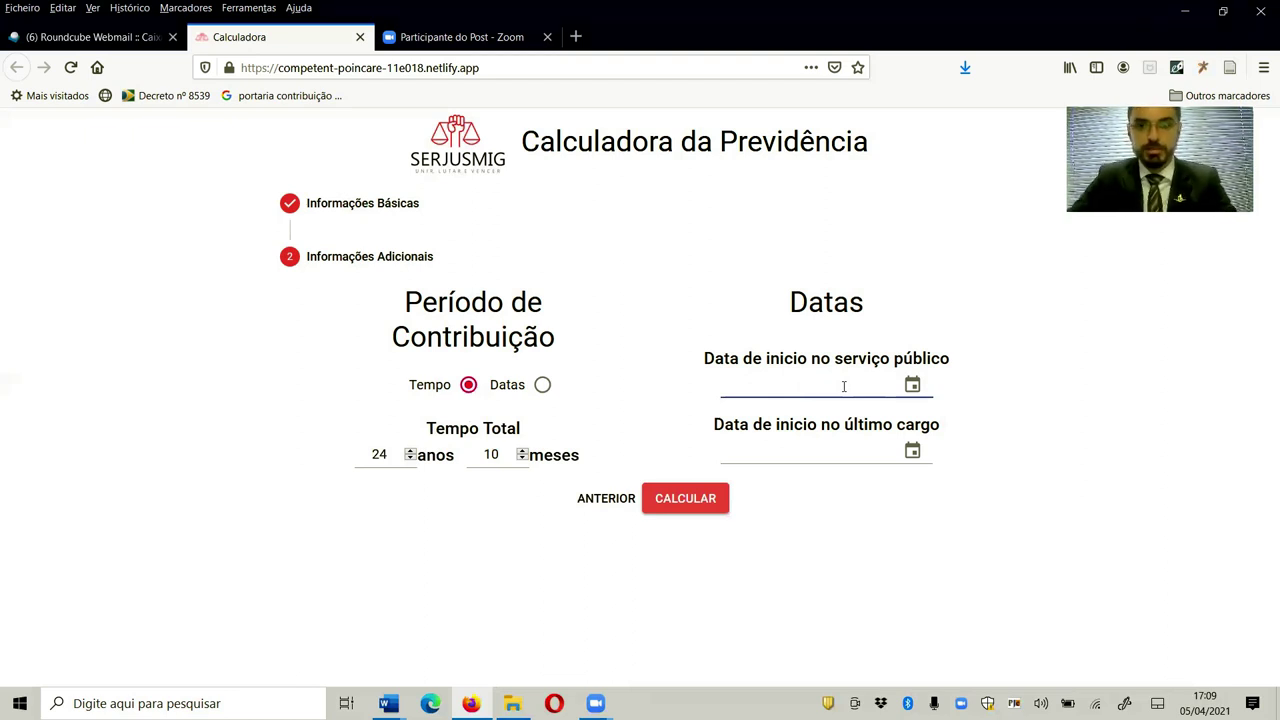
{"action": "type", "text": "01/"}
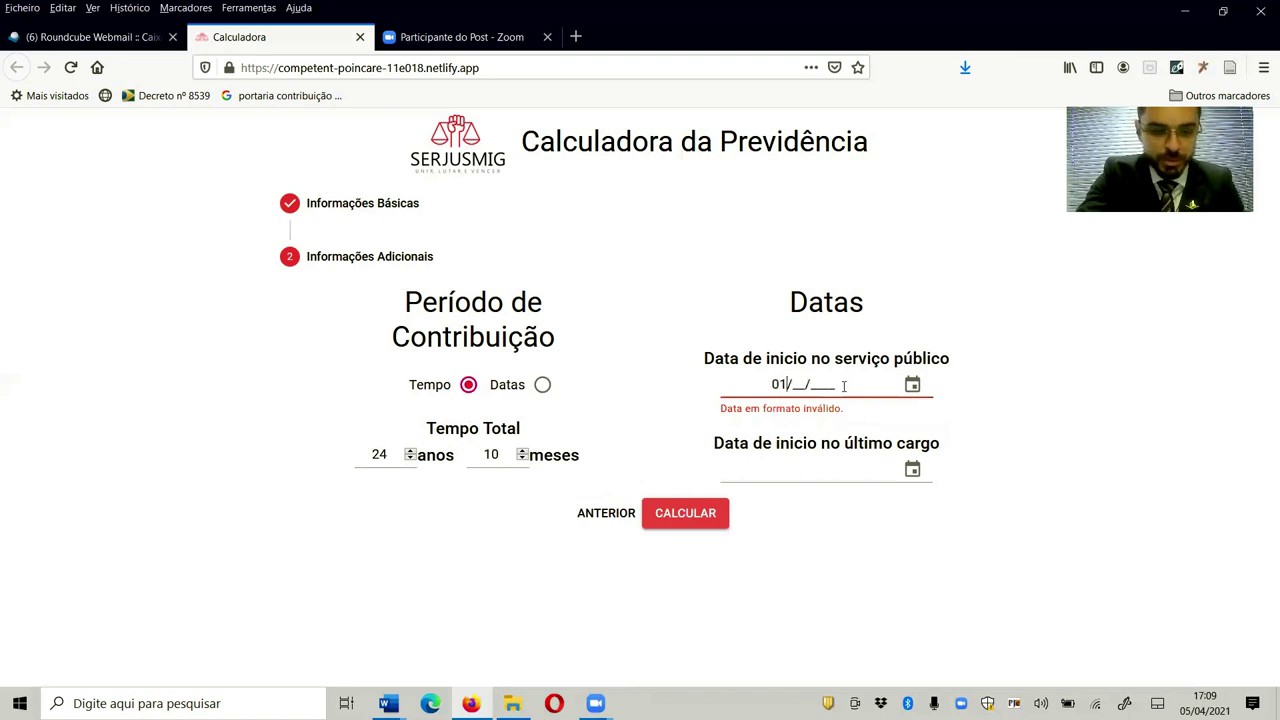
{"action": "type", "text": "02/1997"}
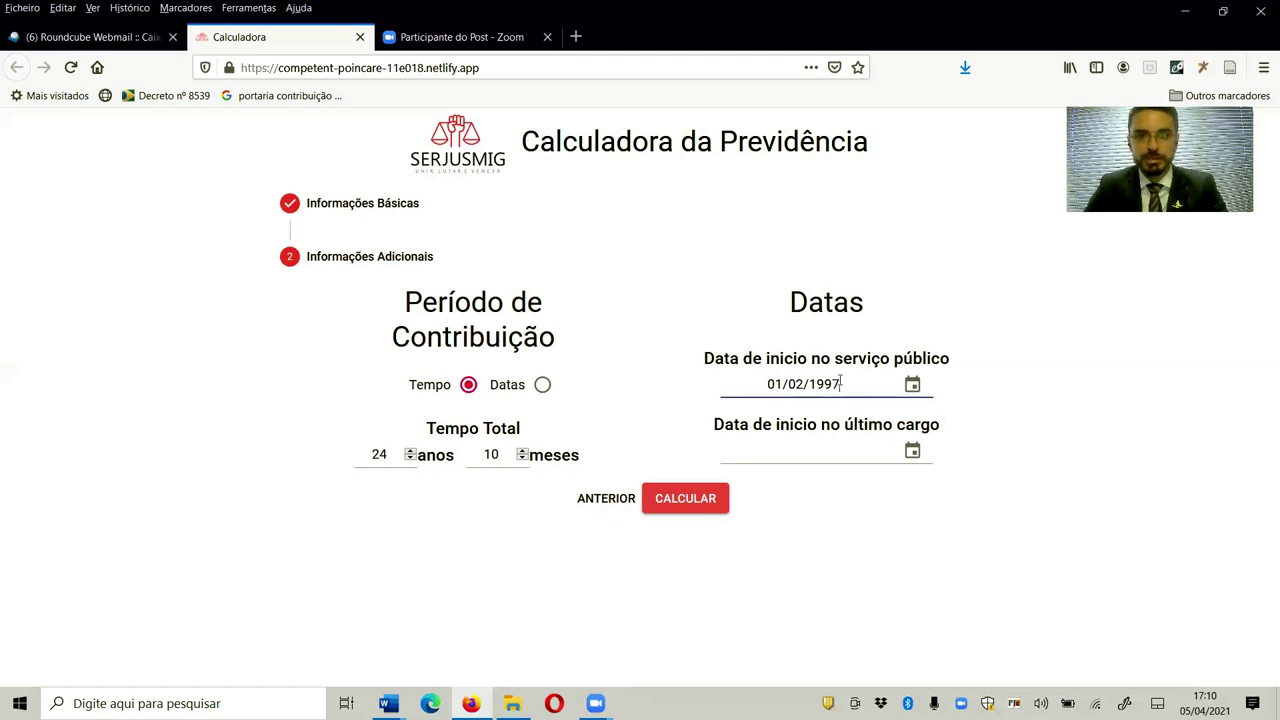
{"action": "left_click", "coordinate": [827, 447]}
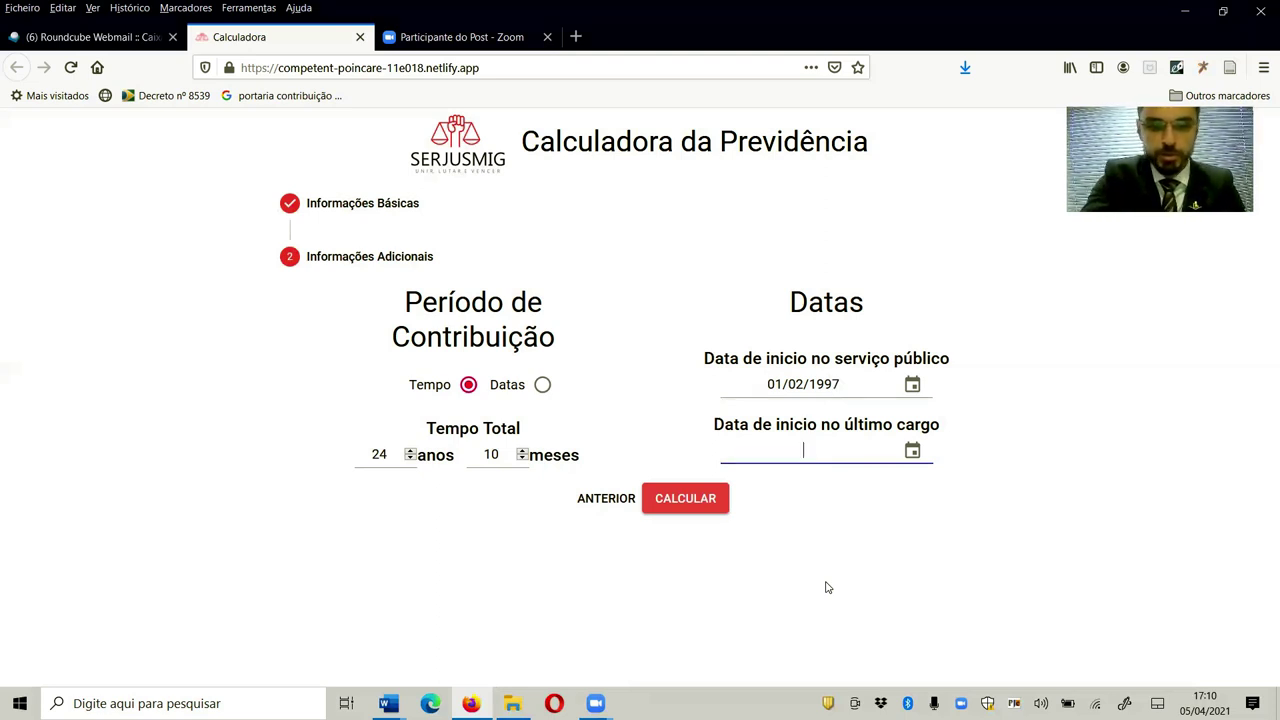
{"action": "type", "text": "01/"}
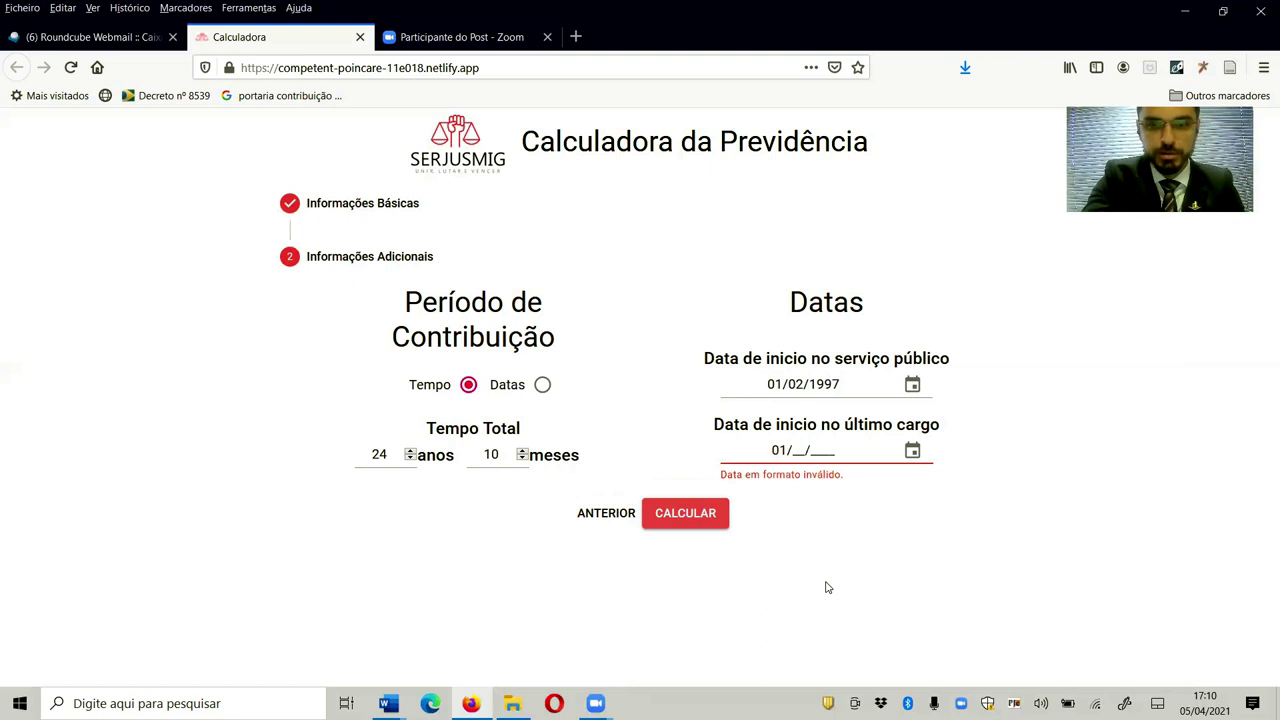
{"action": "type", "text": "02/2010"}
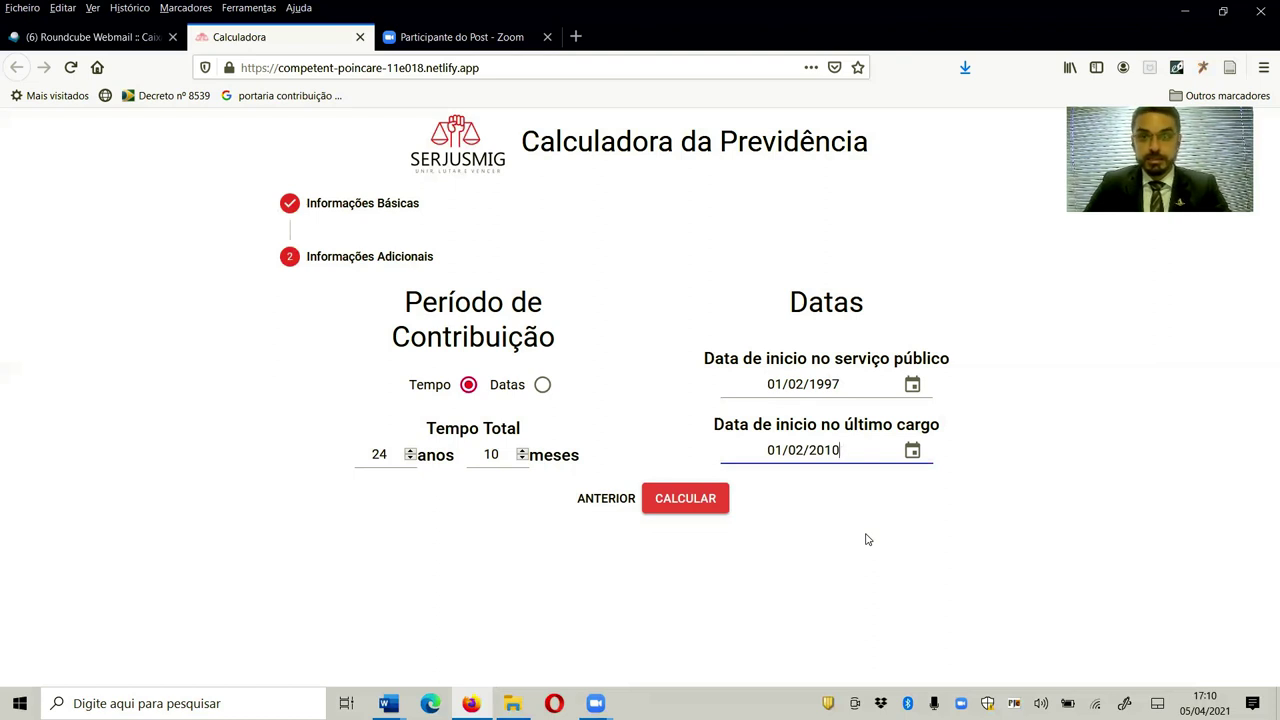
{"action": "left_click", "coordinate": [704, 499]}
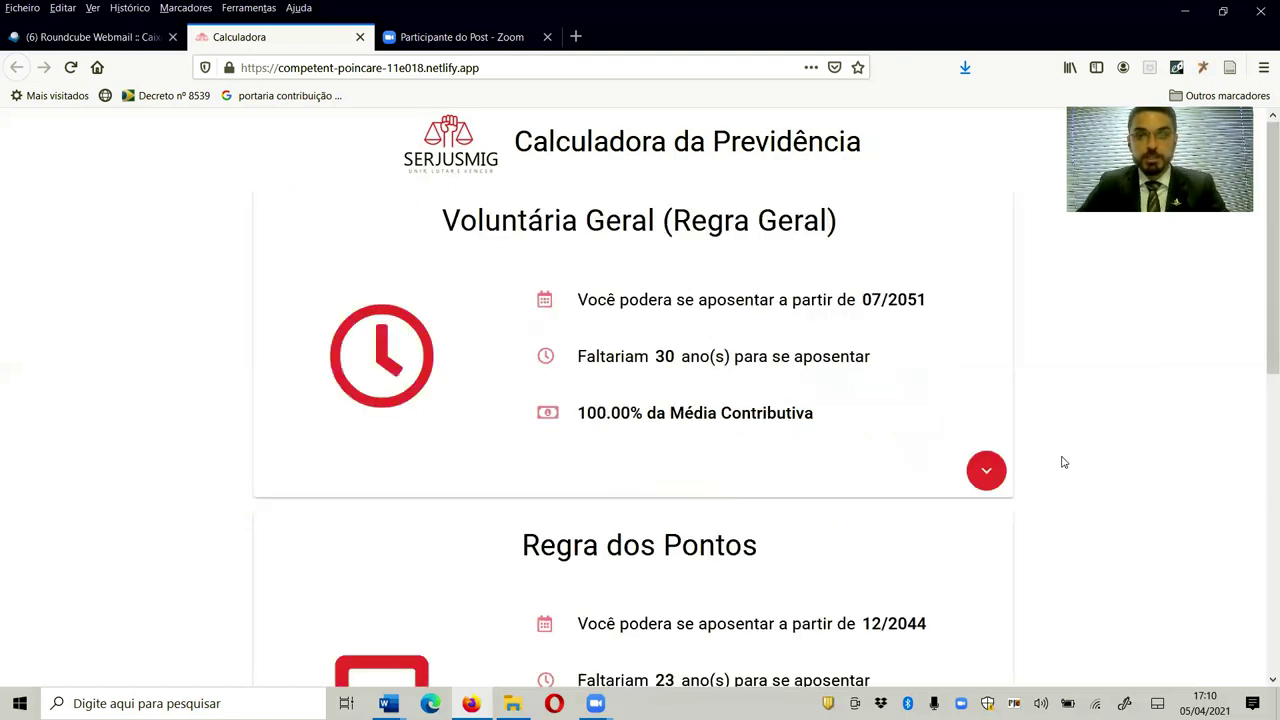
Look through the results of all retirement rules, from Voluntária Geral to Pedágio de 50%.
{"action": "scroll", "coordinate": [1066, 462], "scroll_direction": "down", "scroll_amount": 5}
{"action": "scroll", "coordinate": [1068, 458], "scroll_direction": "down", "scroll_amount": 2}
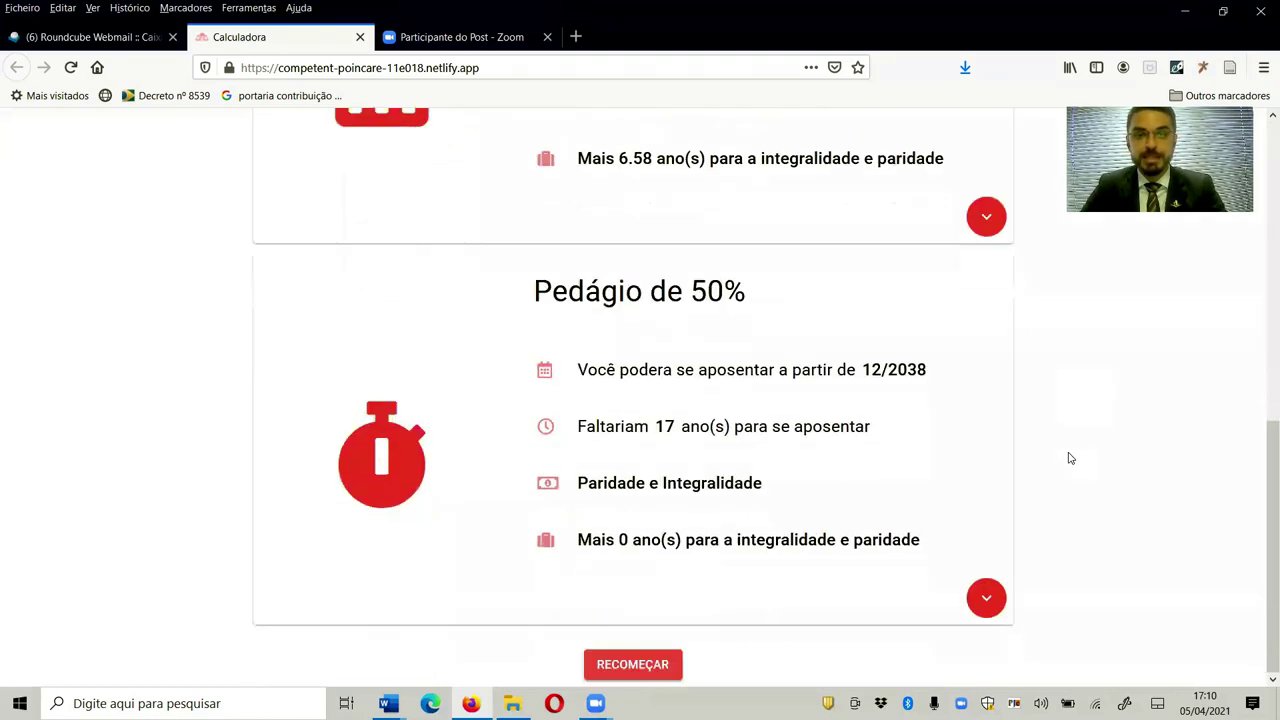
{"action": "scroll", "coordinate": [1068, 458], "scroll_direction": "up", "scroll_amount": 7}
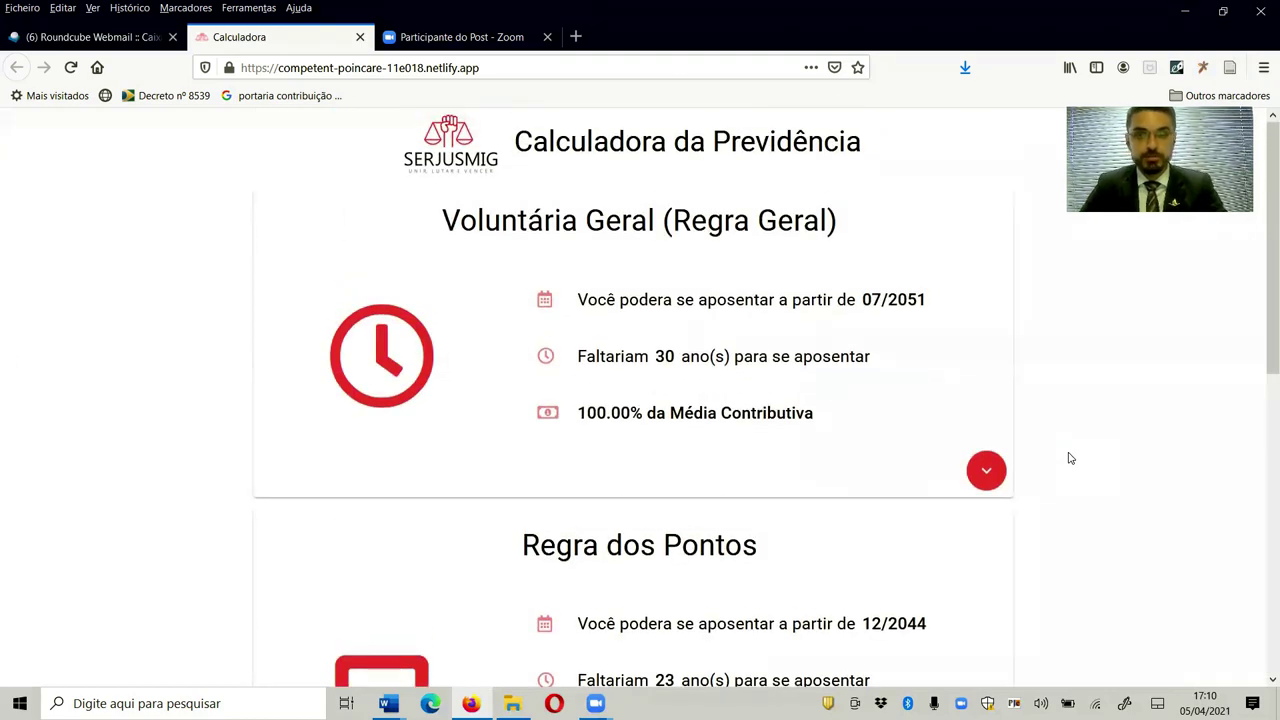
{"action": "scroll", "coordinate": [1072, 456], "scroll_direction": "down", "scroll_amount": 1}
{"action": "scroll", "coordinate": [1072, 454], "scroll_direction": "up", "scroll_amount": 1}
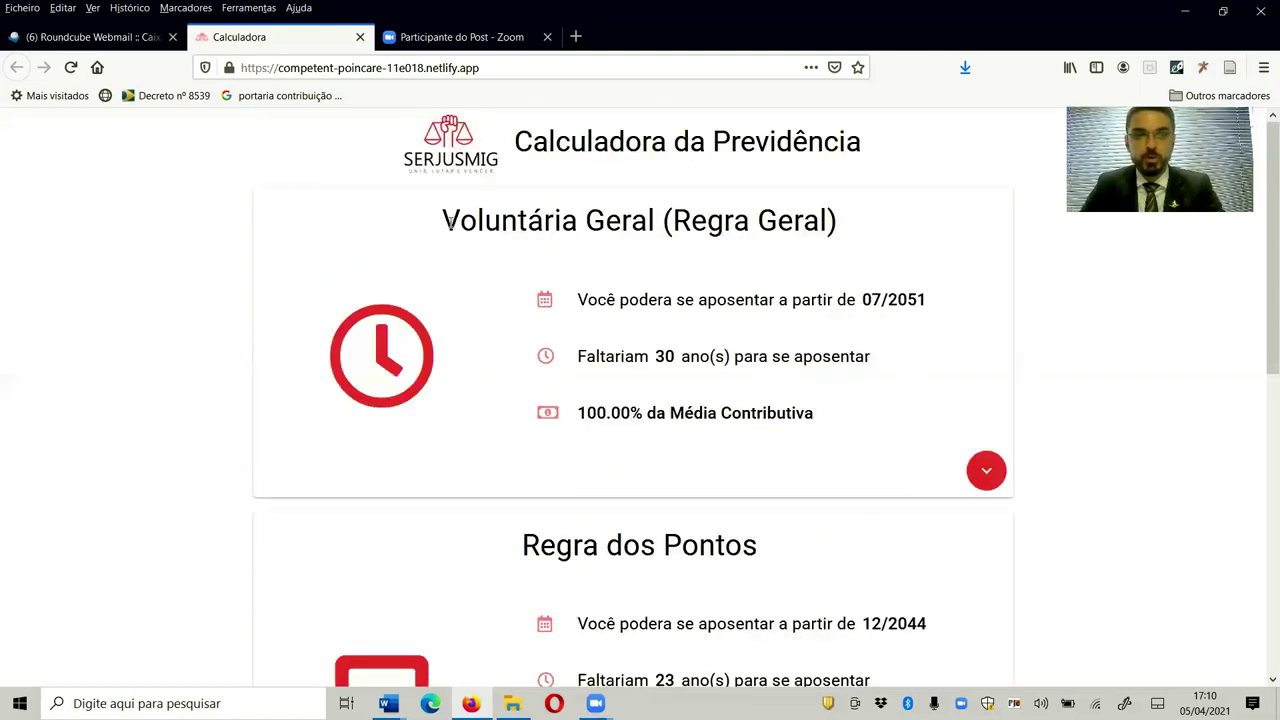
Examine the Voluntária Geral (Regra Geral) result, especially the number of years remaining until retirement.
{"action": "left_click_drag", "start_coordinate": [444, 220], "coordinate": [840, 245]}
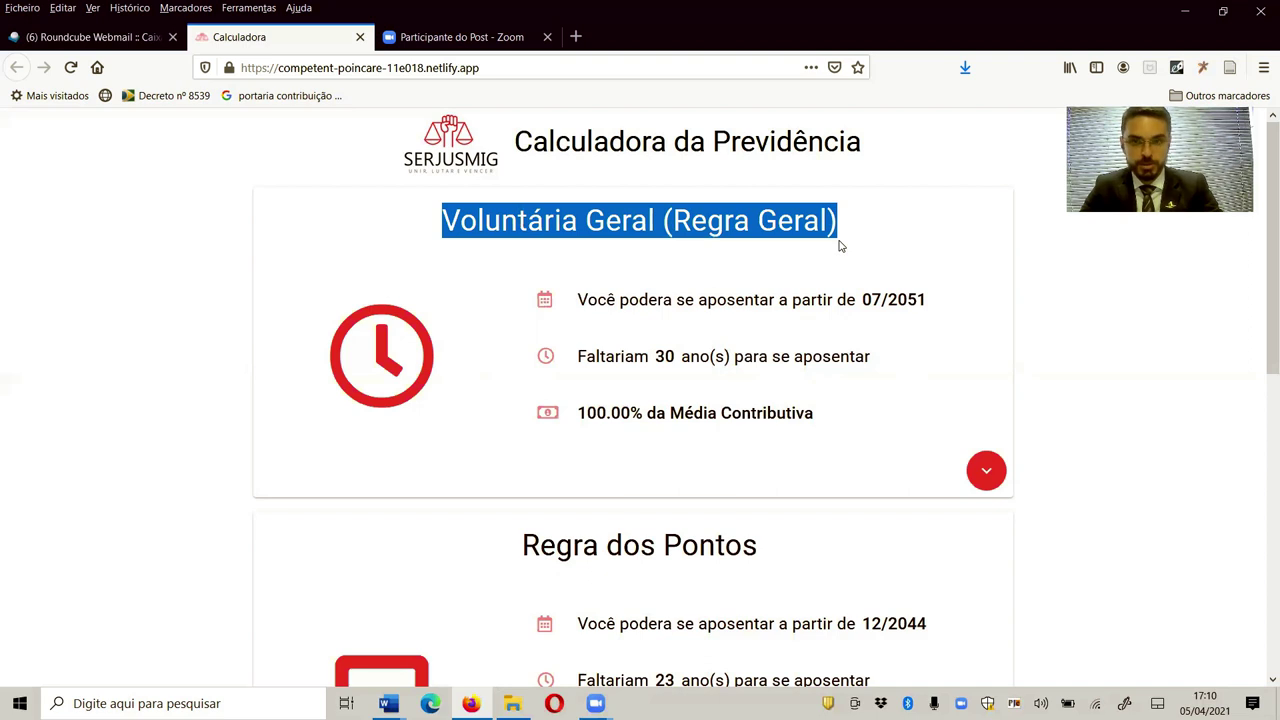
{"action": "left_click", "coordinate": [840, 246]}
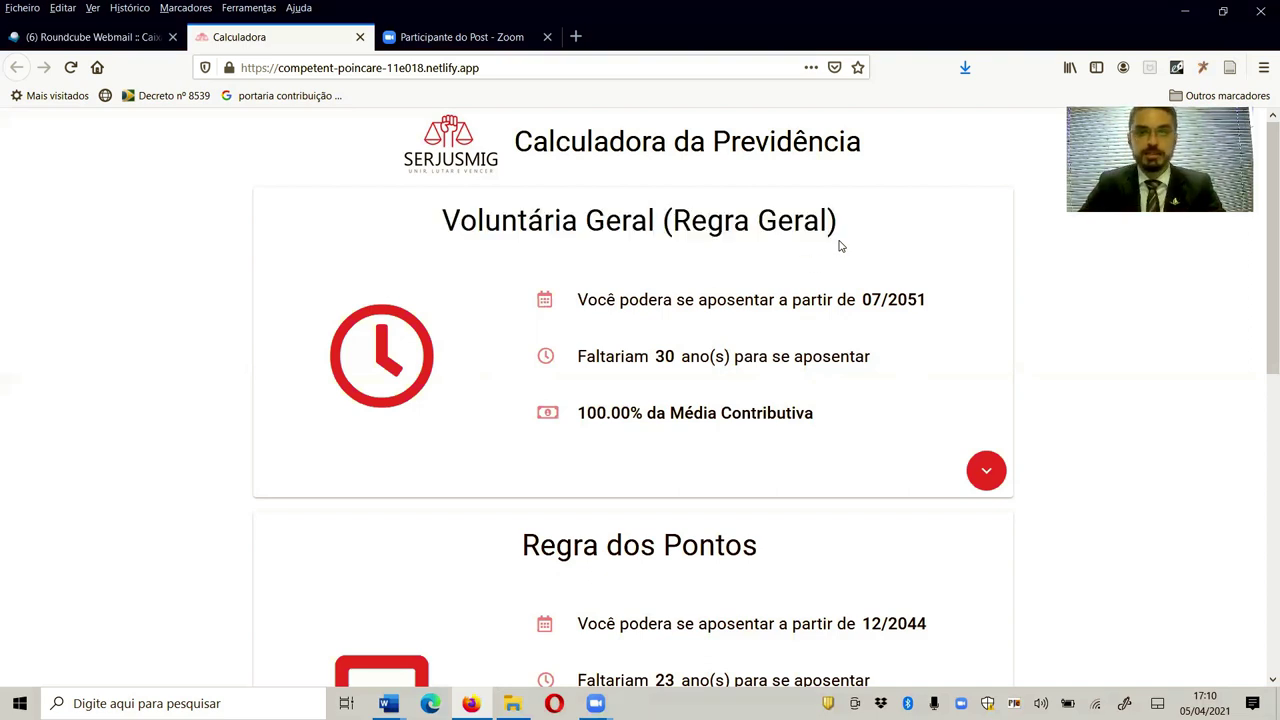
{"action": "left_click_drag", "start_coordinate": [443, 220], "coordinate": [829, 411]}
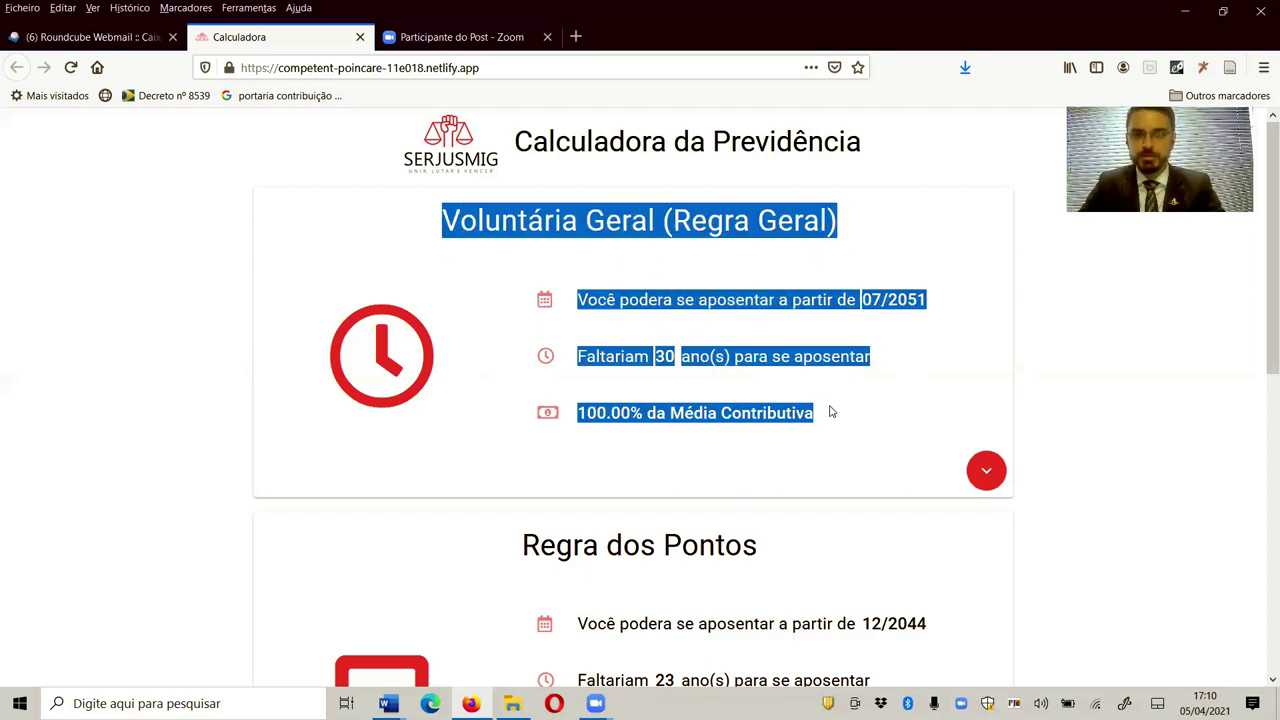
{"action": "left_click", "coordinate": [866, 395]}
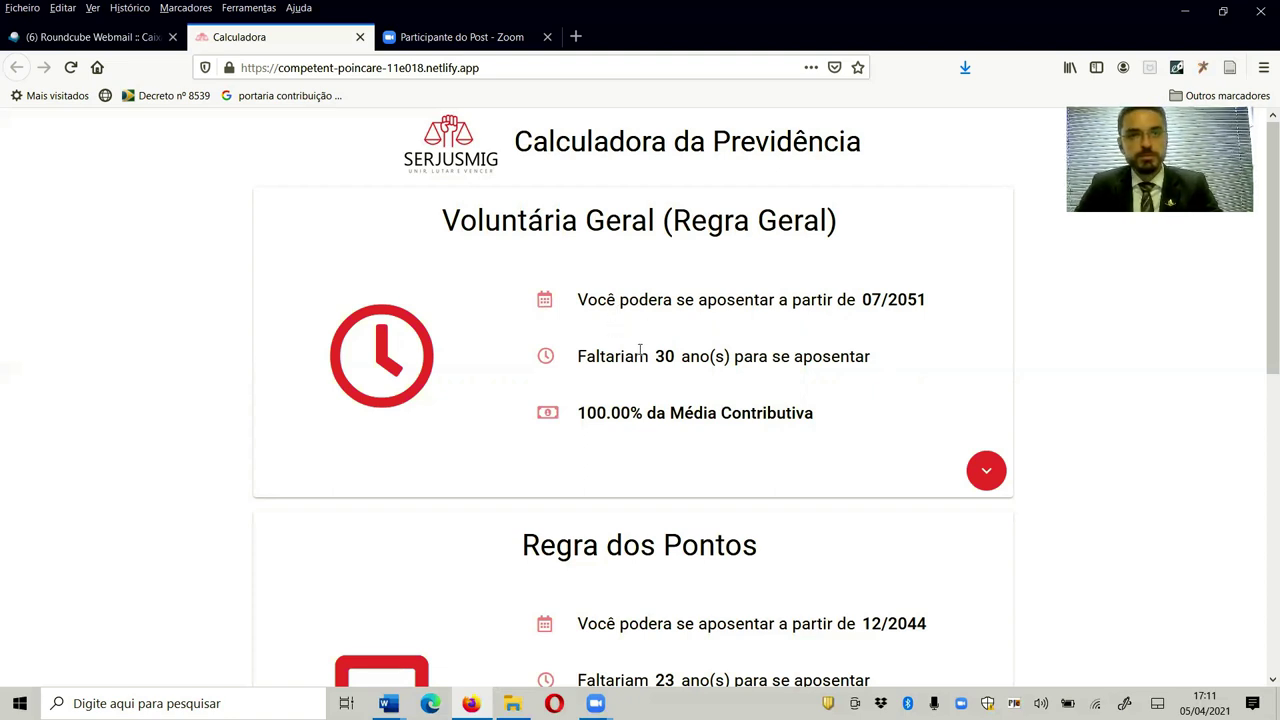
{"action": "left_click_drag", "start_coordinate": [580, 356], "coordinate": [874, 366]}
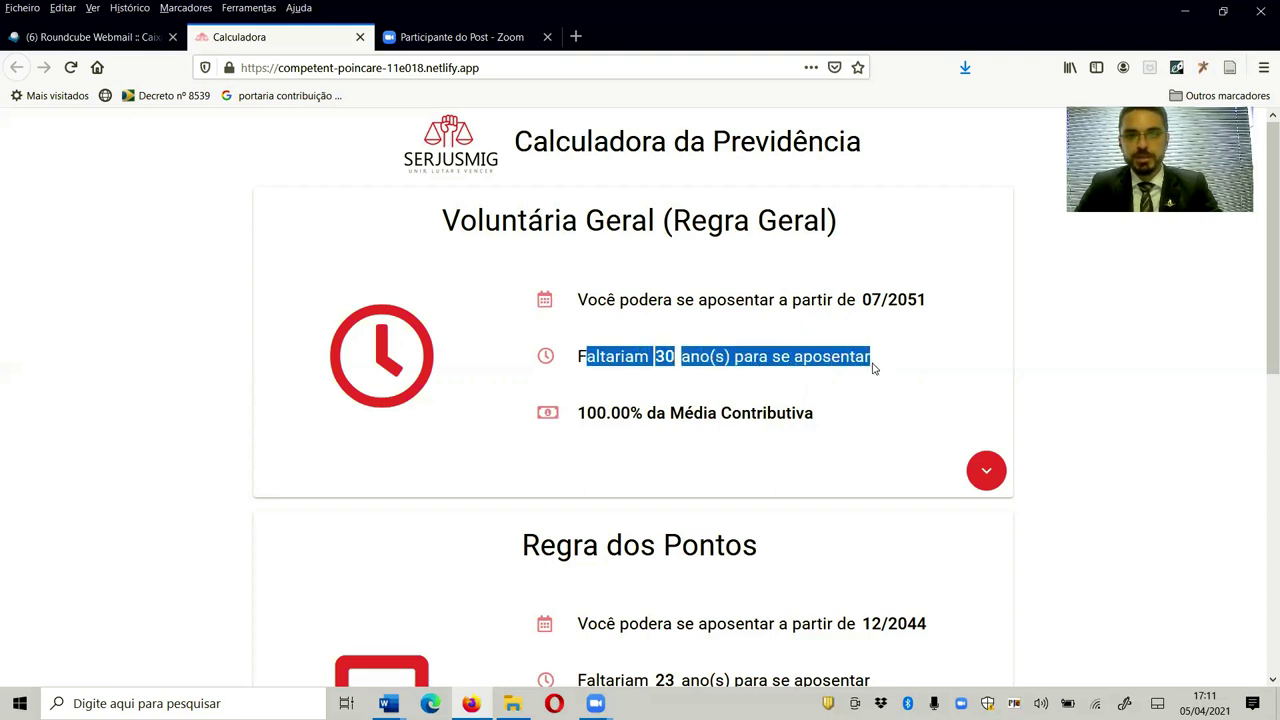
{"action": "left_click", "coordinate": [836, 375]}
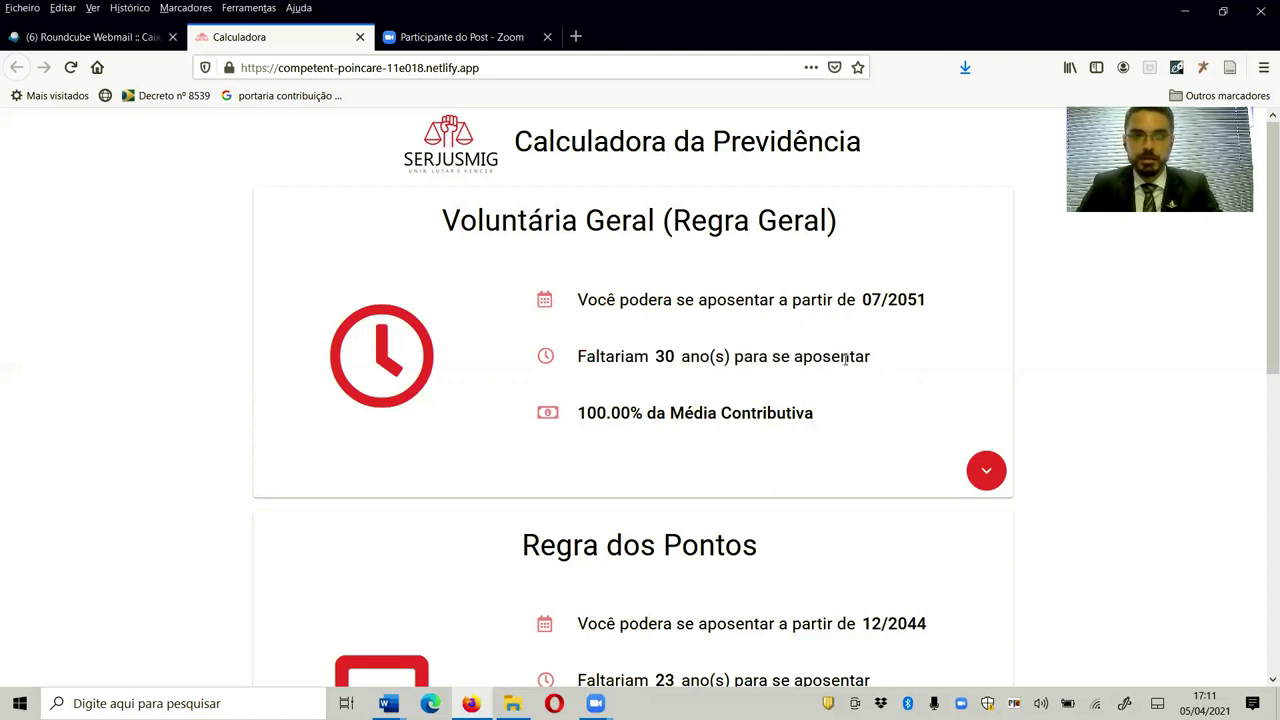
{"action": "left_click_drag", "start_coordinate": [872, 358], "coordinate": [578, 356]}
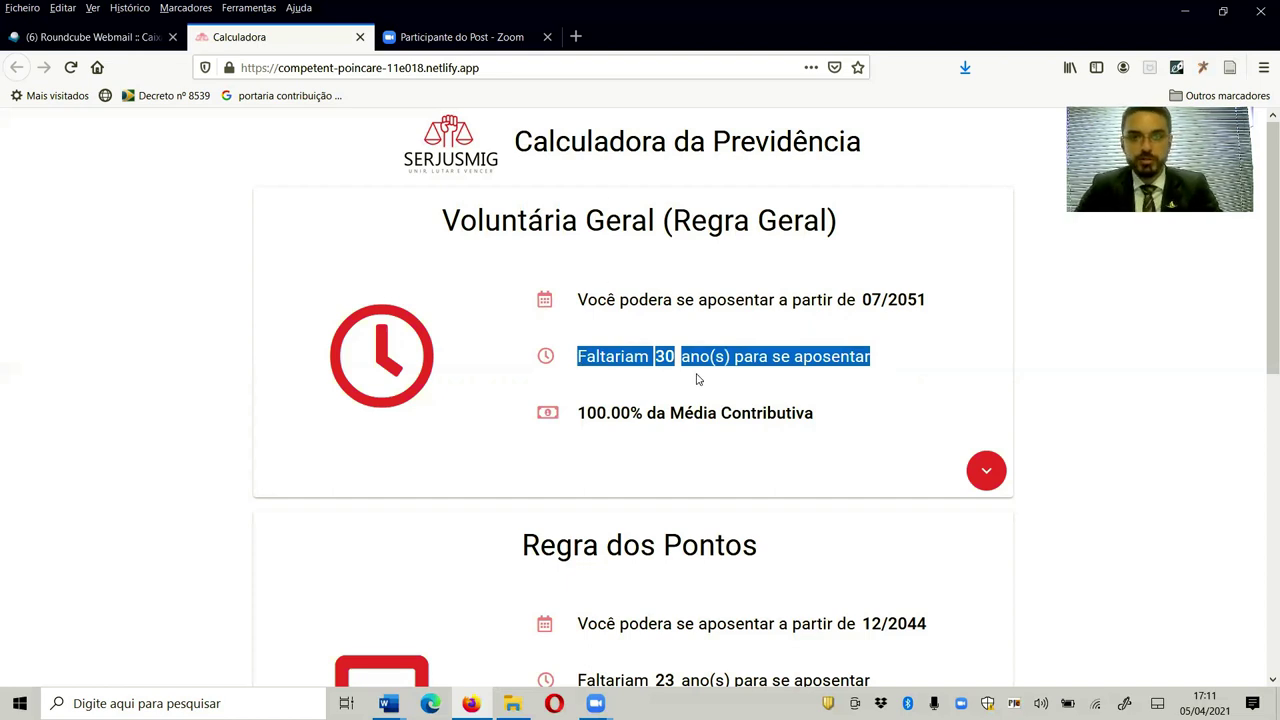
{"action": "left_click", "coordinate": [808, 360]}
{"action": "left_click_drag", "start_coordinate": [871, 358], "coordinate": [574, 354]}
{"action": "left_click", "coordinate": [715, 377]}
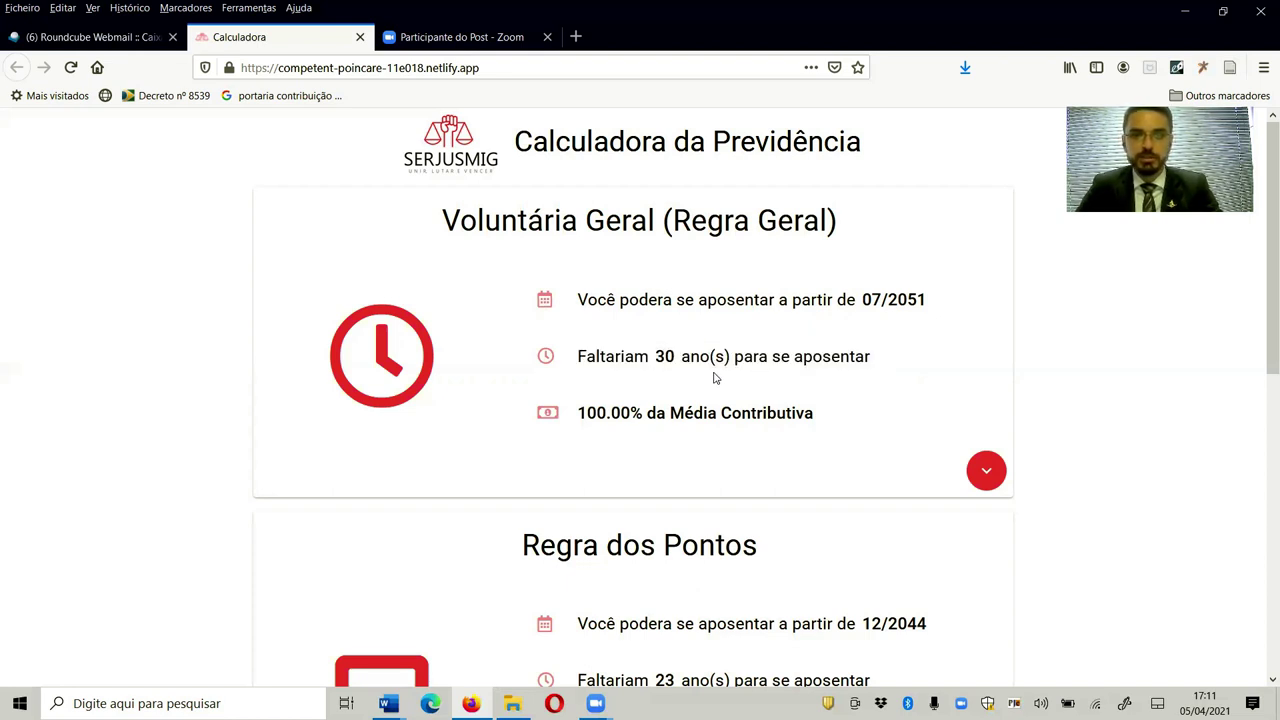